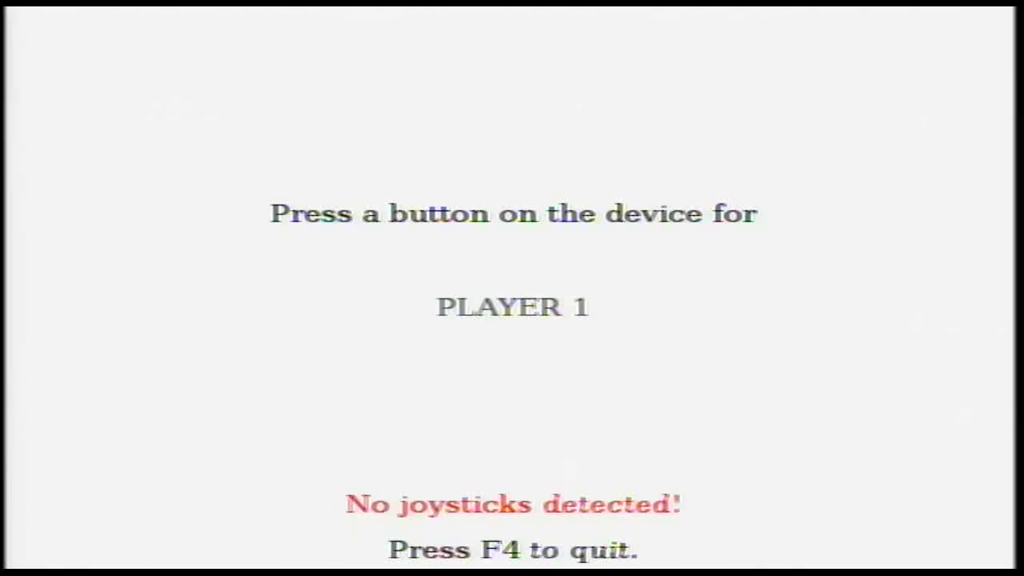
- Quit the controller configuration screen and change the shell's working directory to RetroPie-Setup
key(F4)
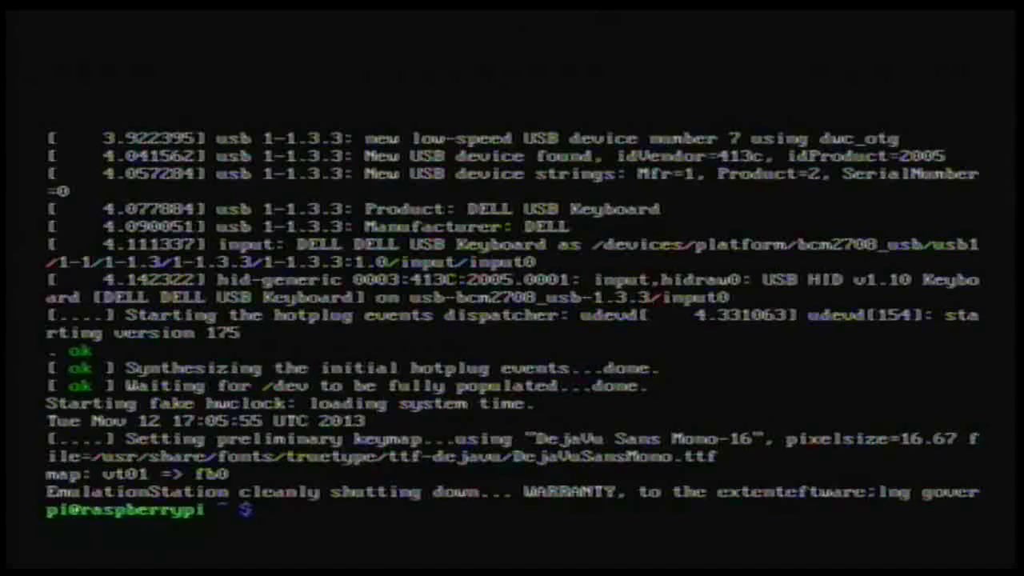
text(cd rE)
key(BackSpace)
key(BackSpace)
text(Retro)
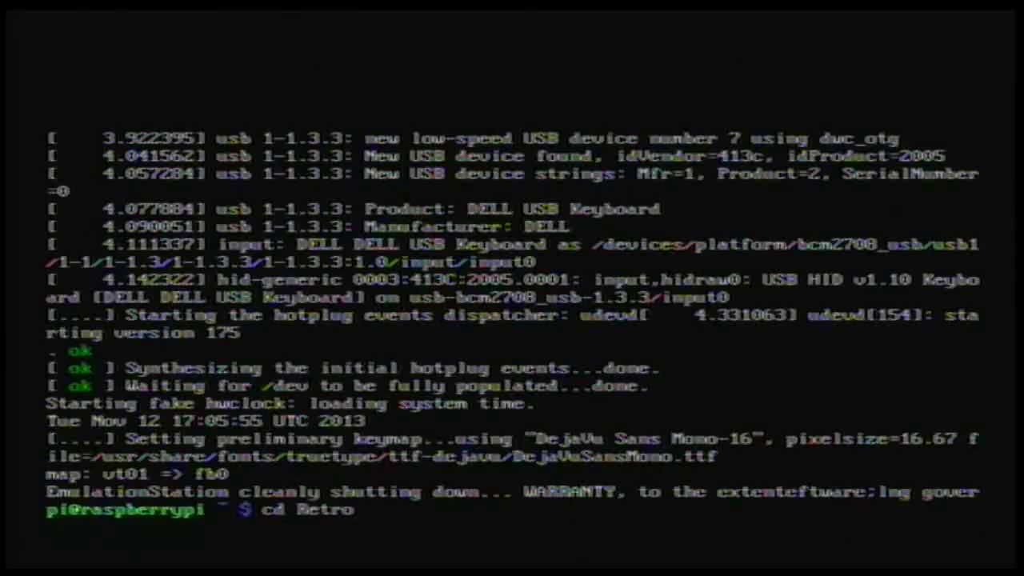
text(Pie-Setup)
key(Return)
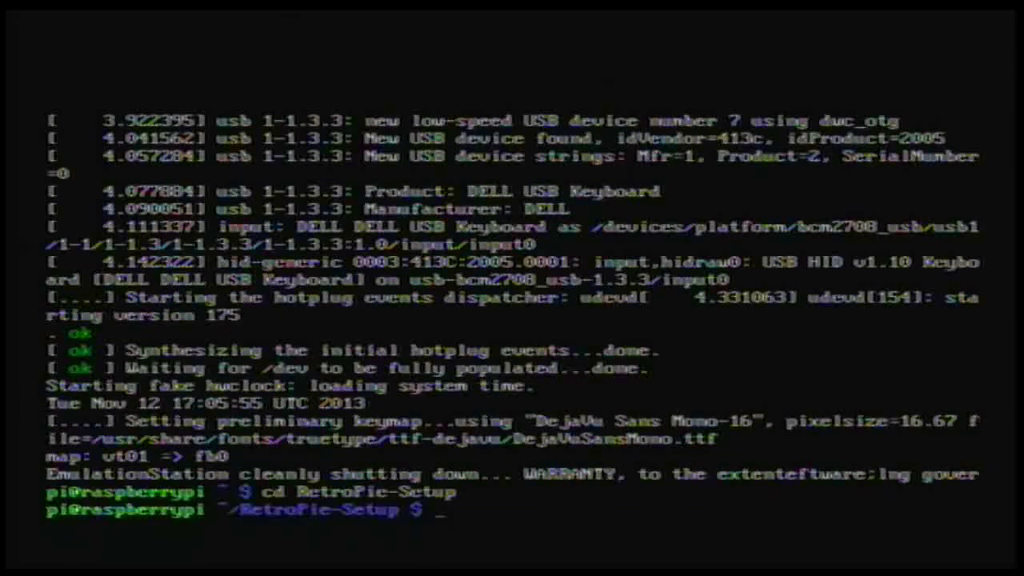
- Try to run ./retropie_setp.sh with sudo
text(sudo ./retrop)
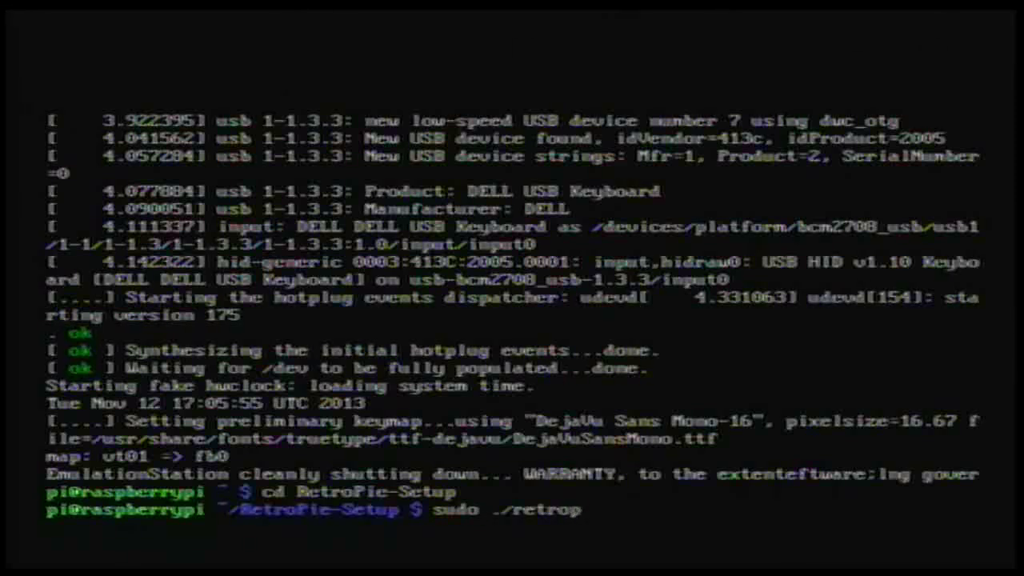
text(ie_setuop.)
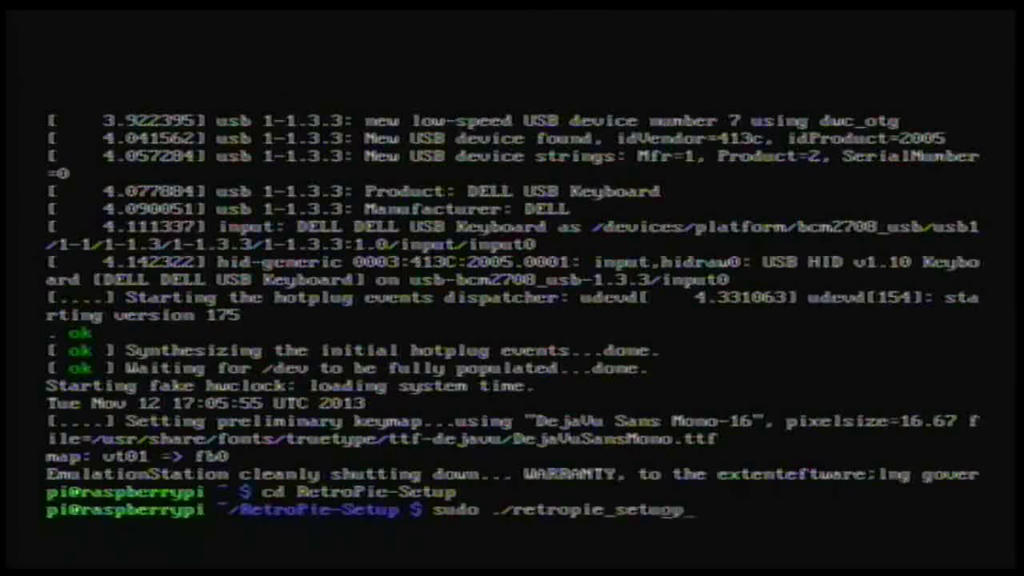
key(BackSpace)
key(BackSpace)
key(BackSpace)
key(BackSpace)
text(p.sh)
key(Return)
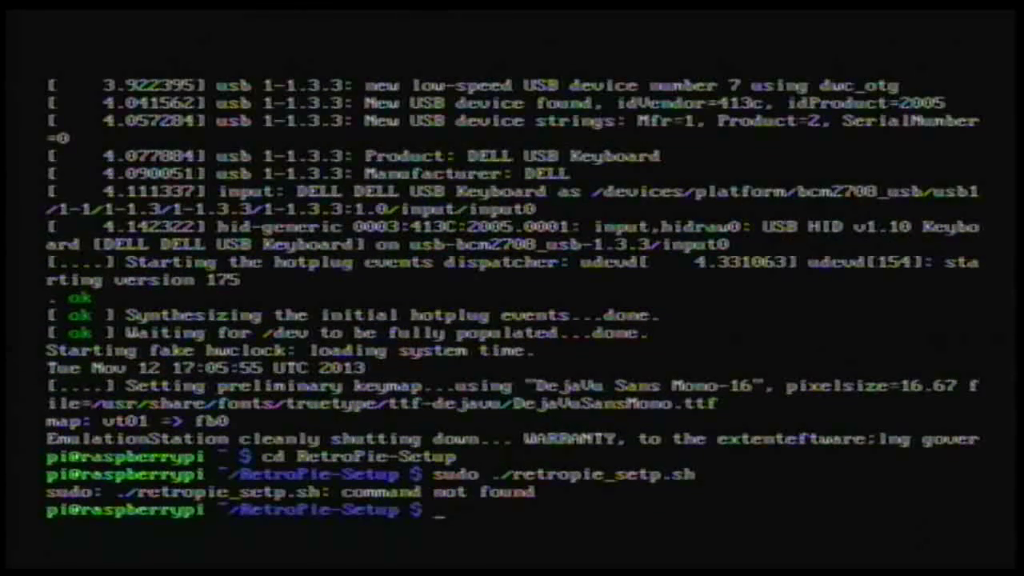
- Correct the script name to retropie_setup.sh, run it with sudo, and continue despite the disk space warning
key(Up)
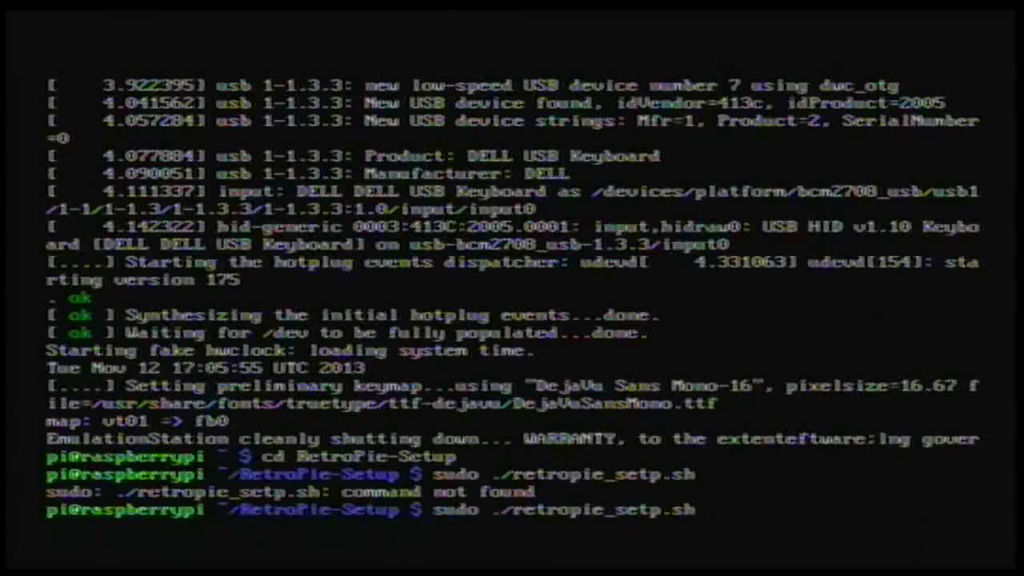
key(Left)
text(u)
key(BackSpace)
key(Right)
text(u)
key(Return)
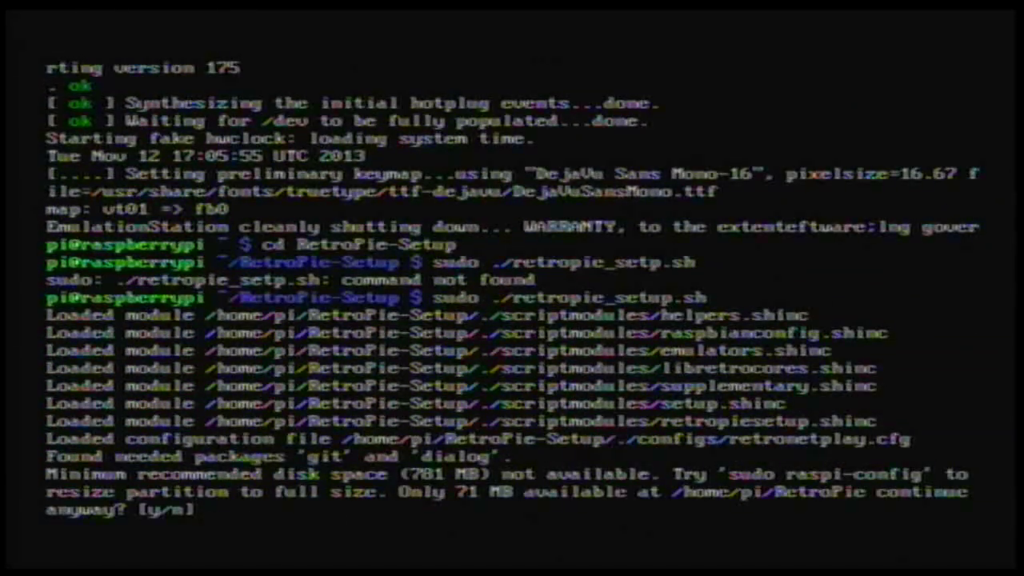
text(y)
key(Return)
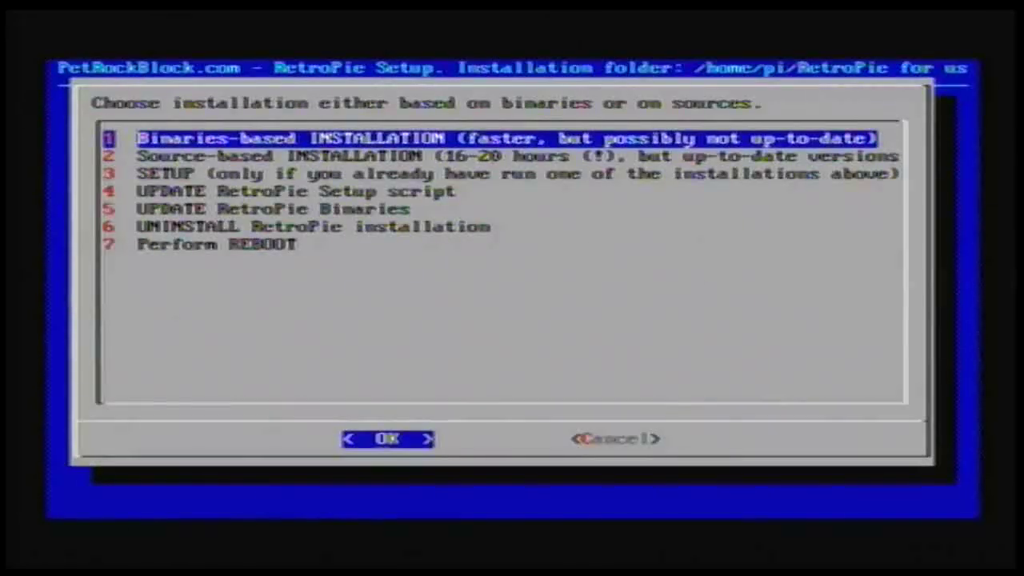
- Open the SETUP task list meant for already completed installations
key(Down)
key(Down)
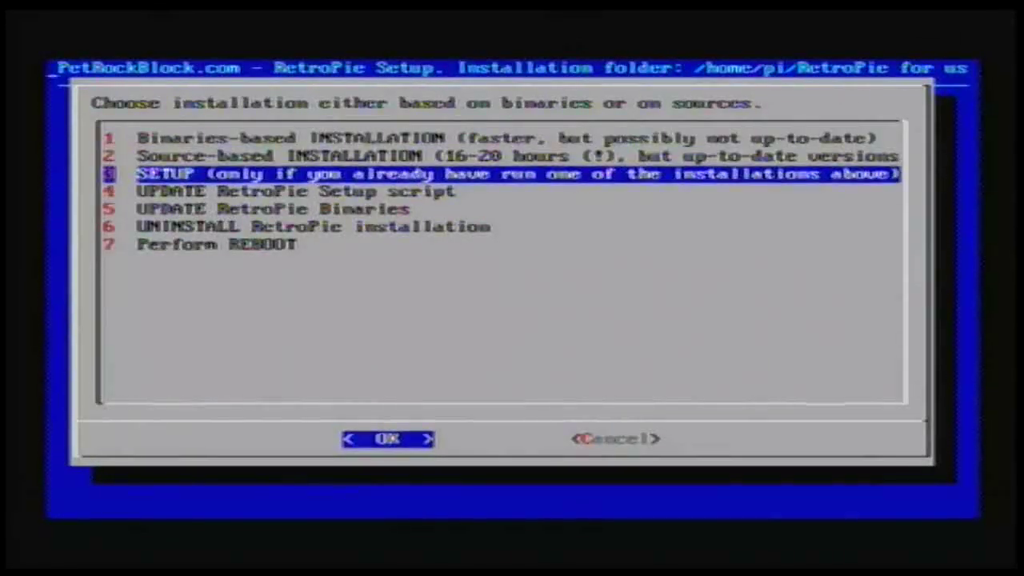
key(Return)
- Install the drivers for XBox 360 Wired Controllers and acknowledge the completion message
key(Down)
key(Down)
key(Down)
key(Down)
key(Down)
key(Down)
key(Down)
key(Down)
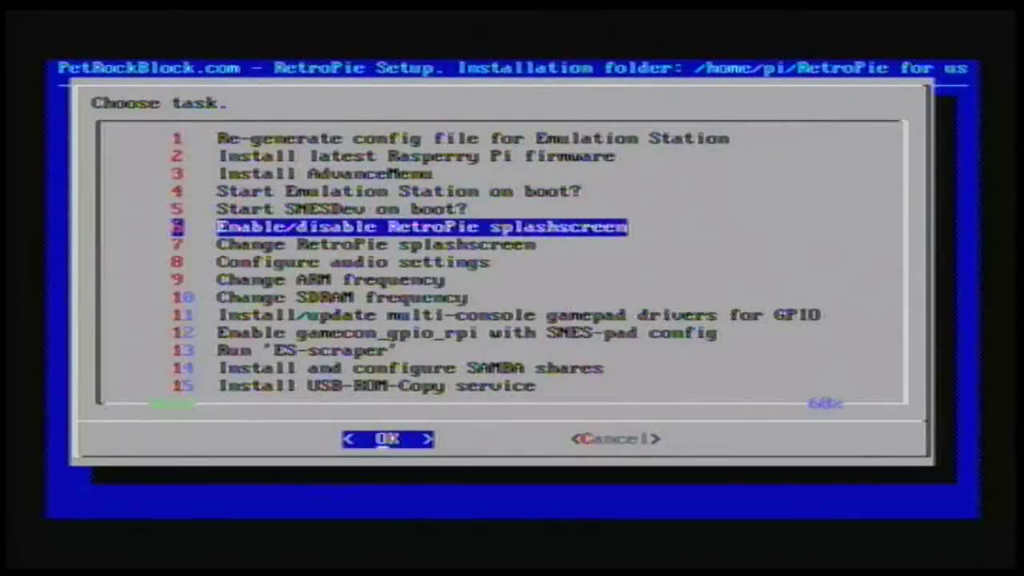
key(Down)
key(Down)
key(Down)
key(Down)
key(Down)
key(Down)
key(Down)
key(Down)
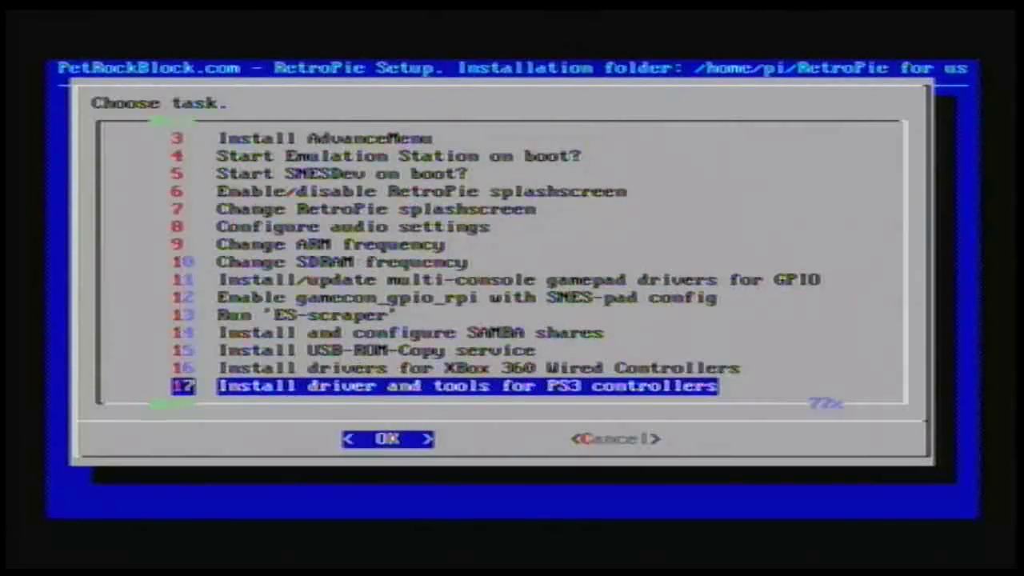
key(Up)
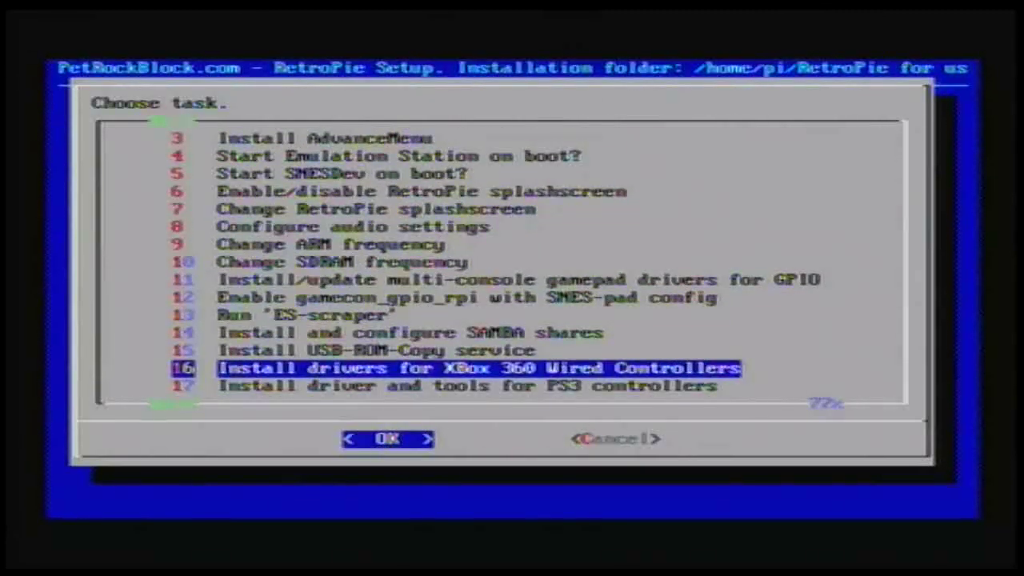
key(Return)
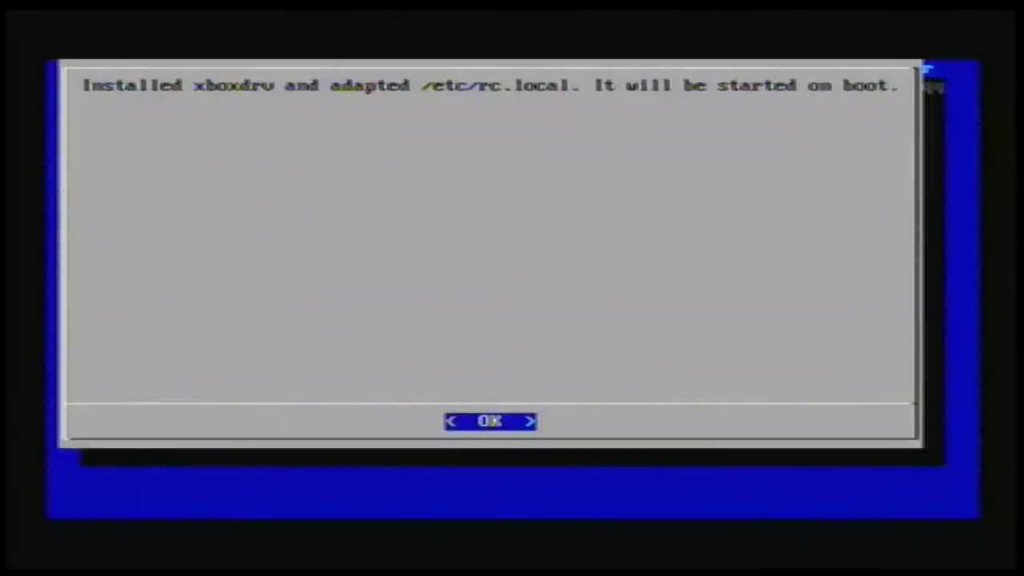
key(Return)
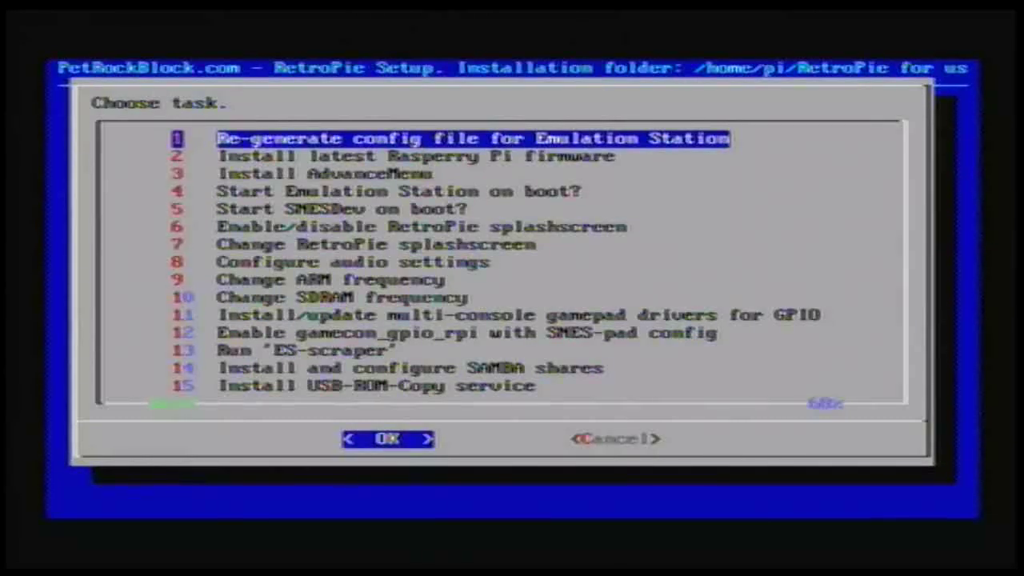
- Leave the task list and exit the RetroPie setup script to the shell
key(Tab)
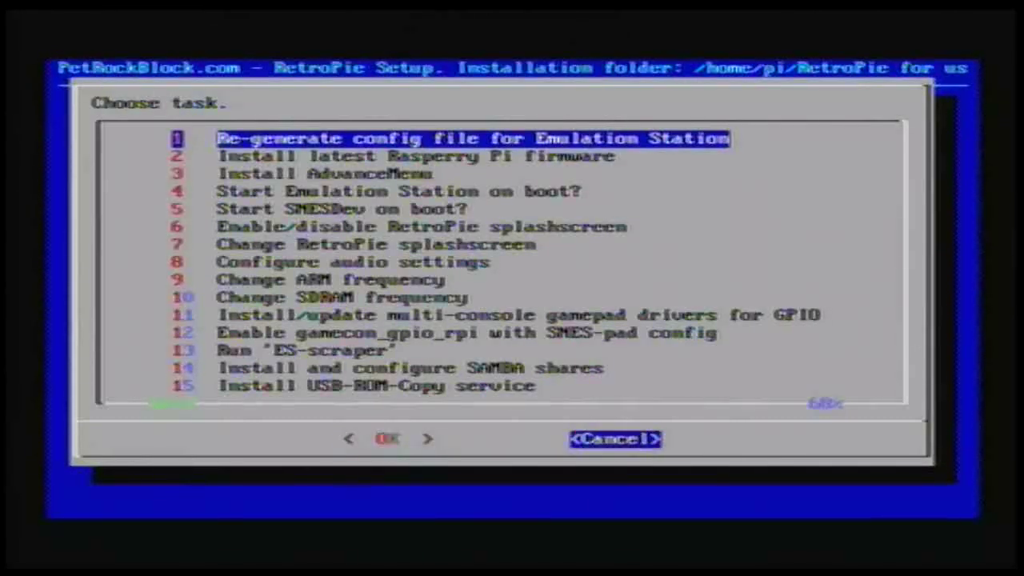
key(Return)
key(Down)
key(Down)
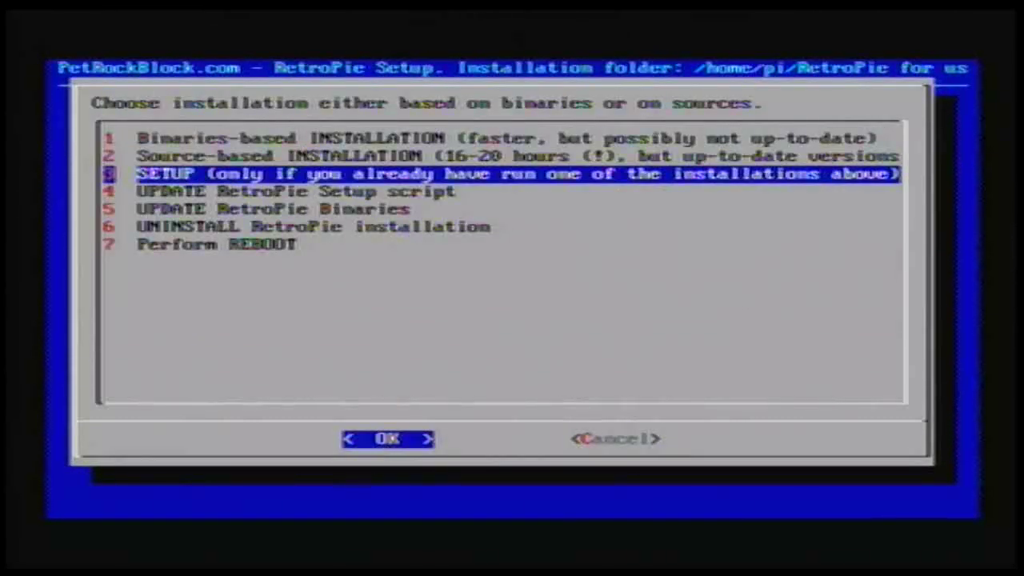
key(Tab)
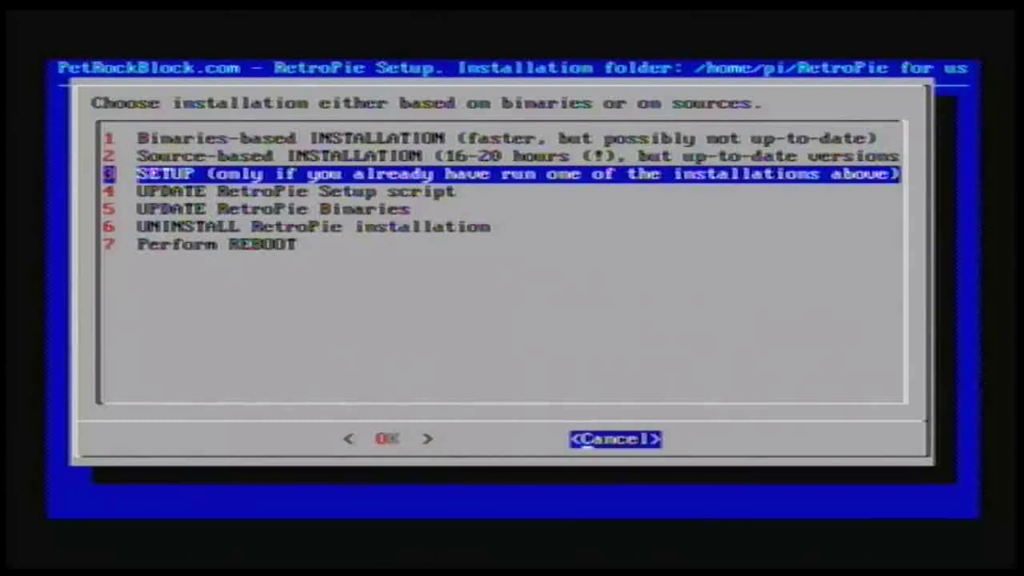
key(Return)
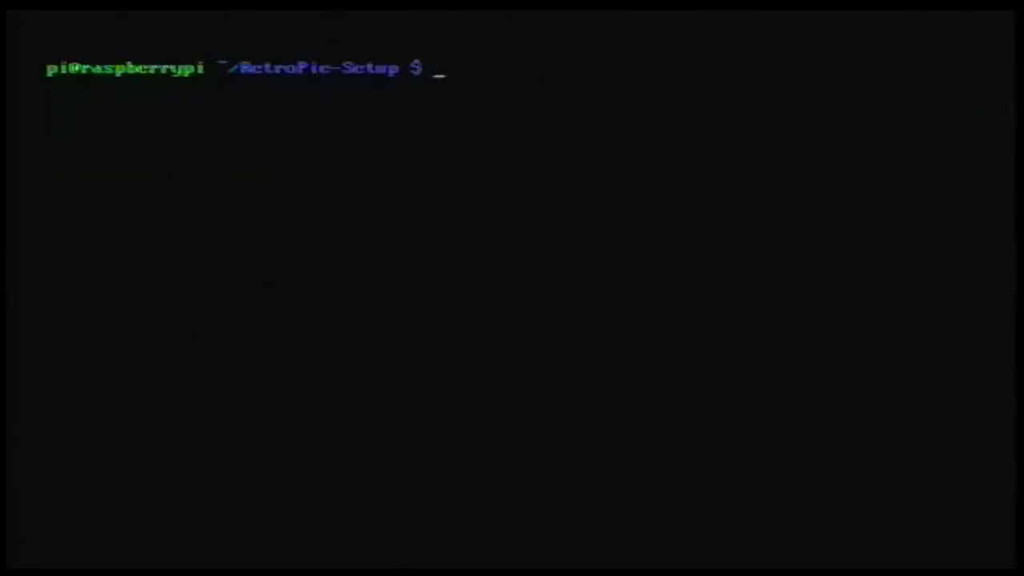
- List the connected USB devices with lsusb, and restart the Raspberry Pi with sudo reboot
text(lsusb)
key(Return)
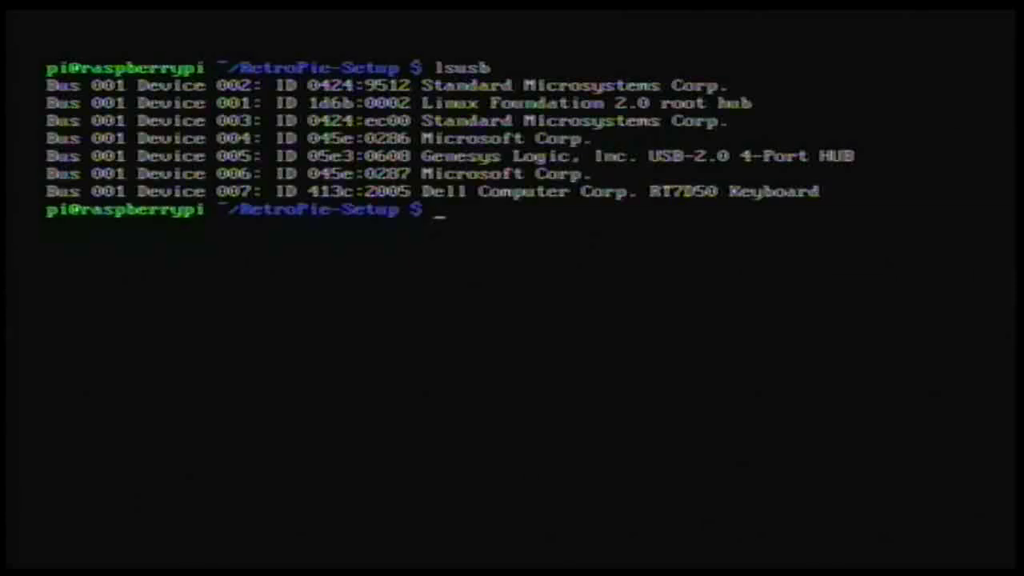
text(sudo re)
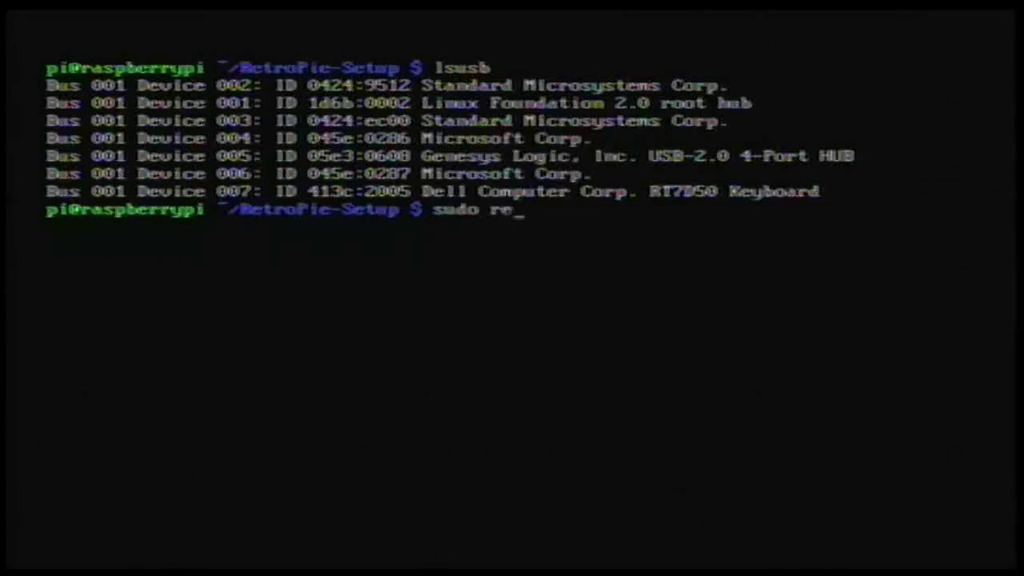
text(boot)
key(Return)
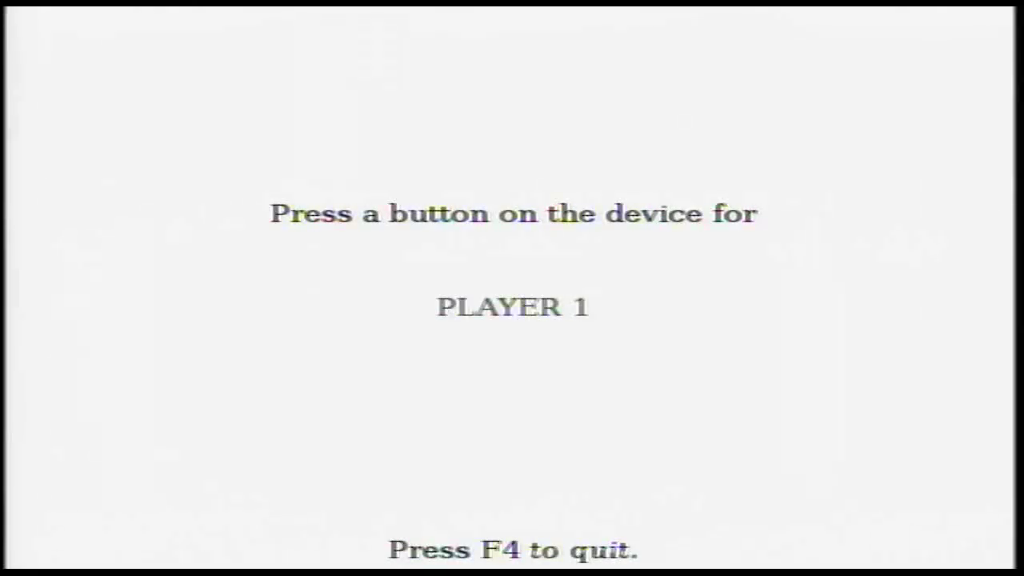
- Register a device for Player 1 only and map its Up, Down, Left and Right directions
key(Return)
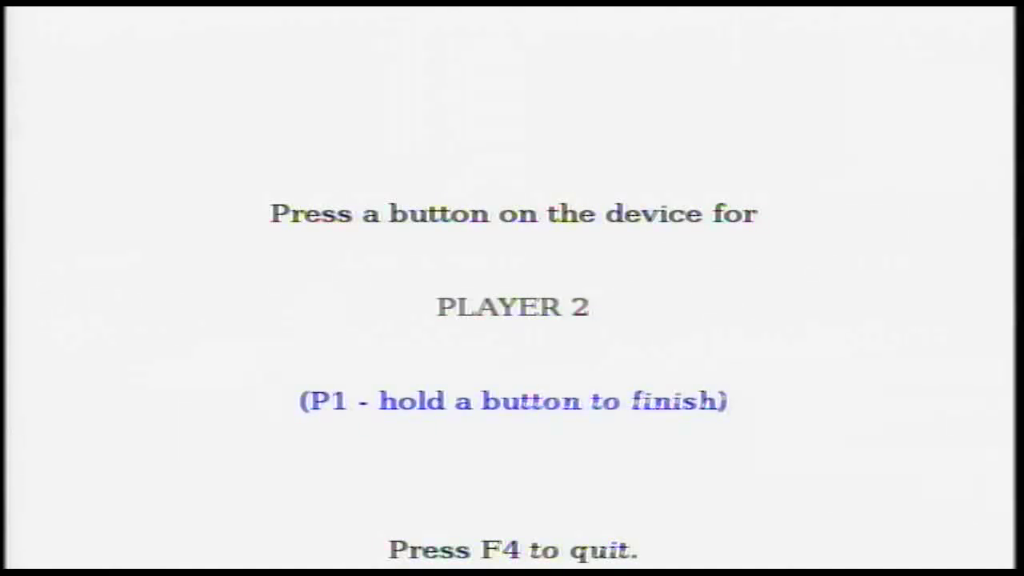
key(Return)
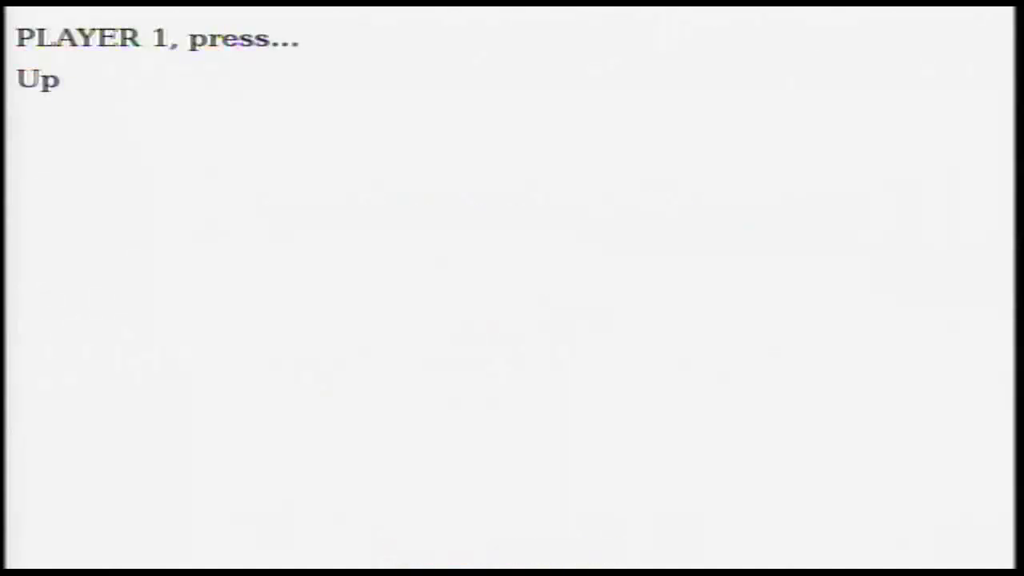
key(Up)
key(Down)
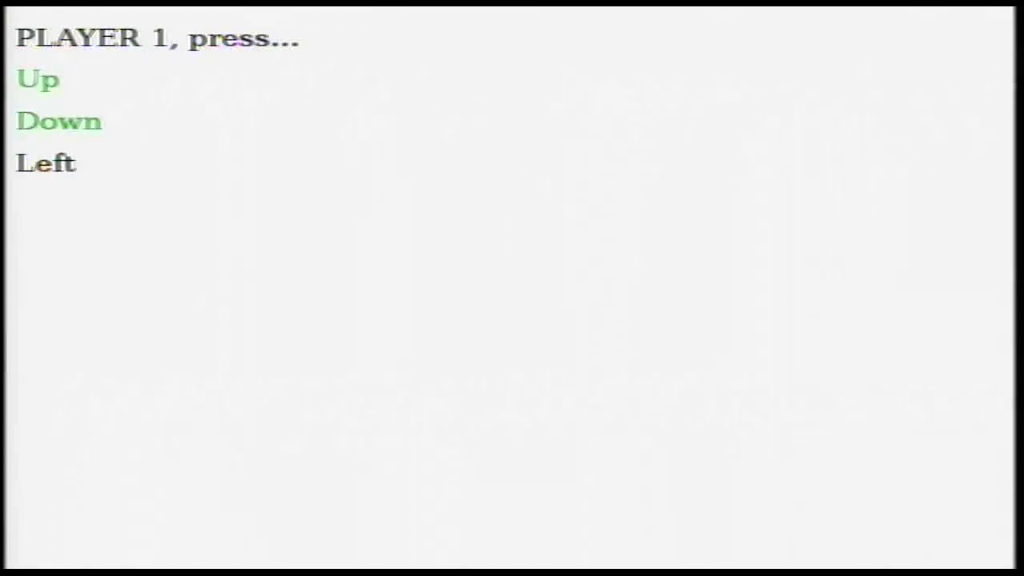
key(Left)
key(Right)
key(Right)
- Map Player 1's Accept, Back, Menu and Jump to Letter inputs and complete the remaining assignments
key(Return)
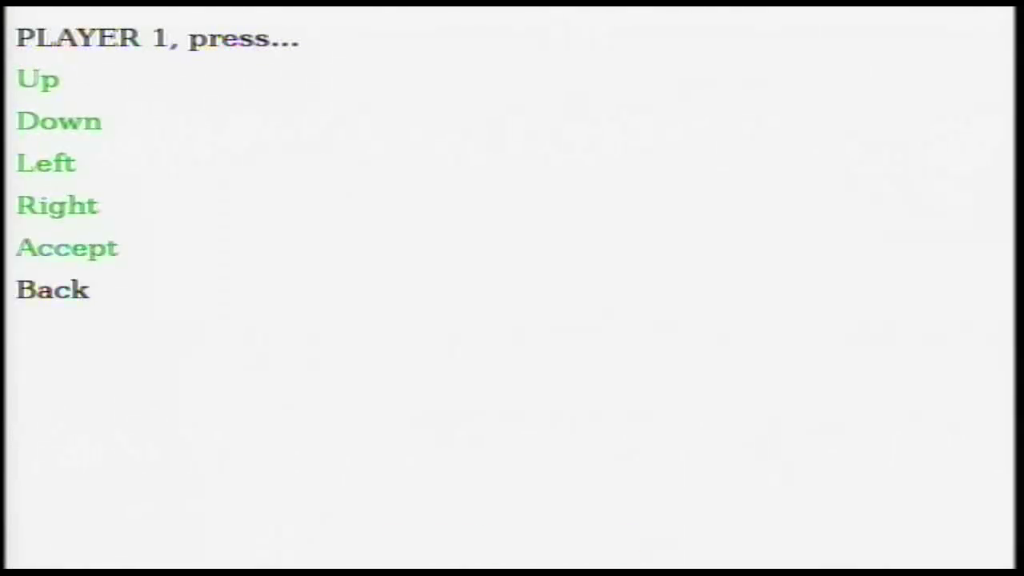
key(Escape)
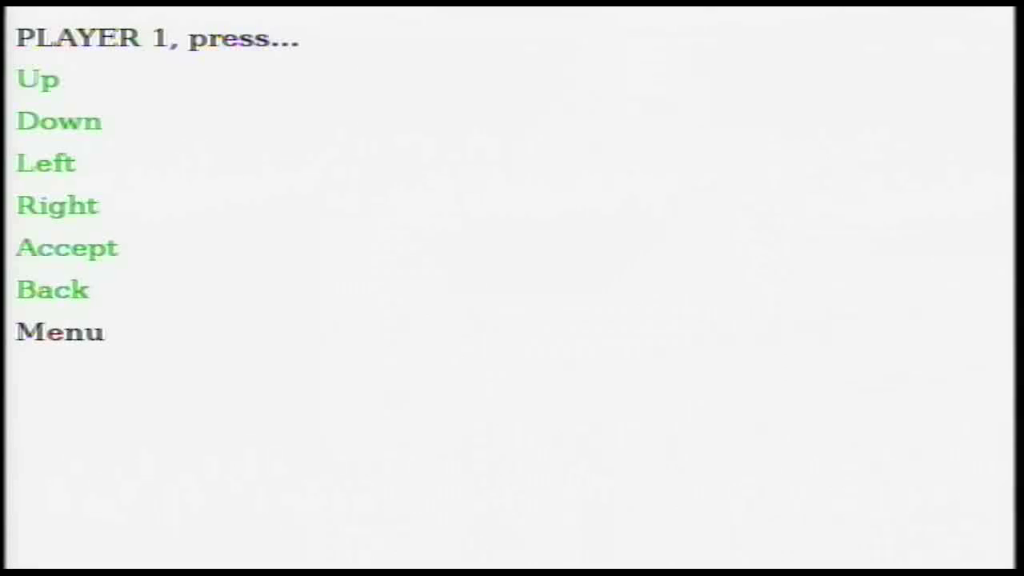
key(m)
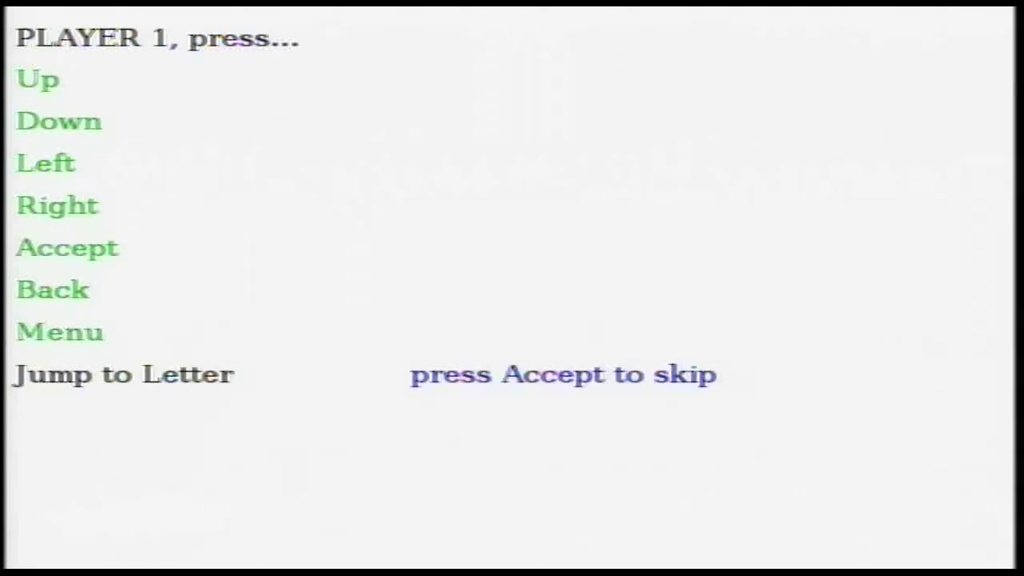
key(j)
key(Page_Up)
key(Page_Down)
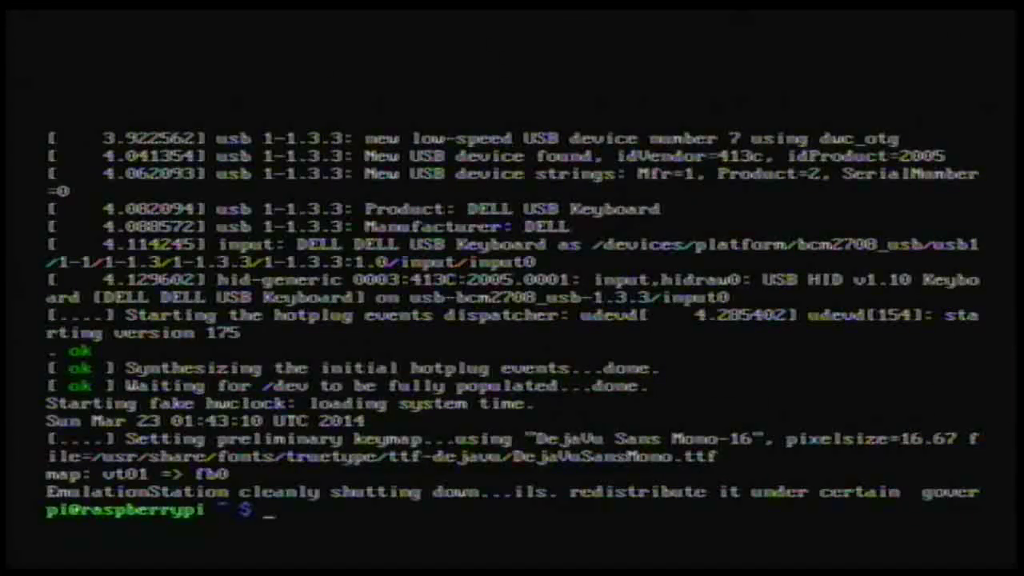
- Change the shell's working directory to RetroPie-Setup by reusing the earlier cd command
key(Up)
key(Up)
key(Up)
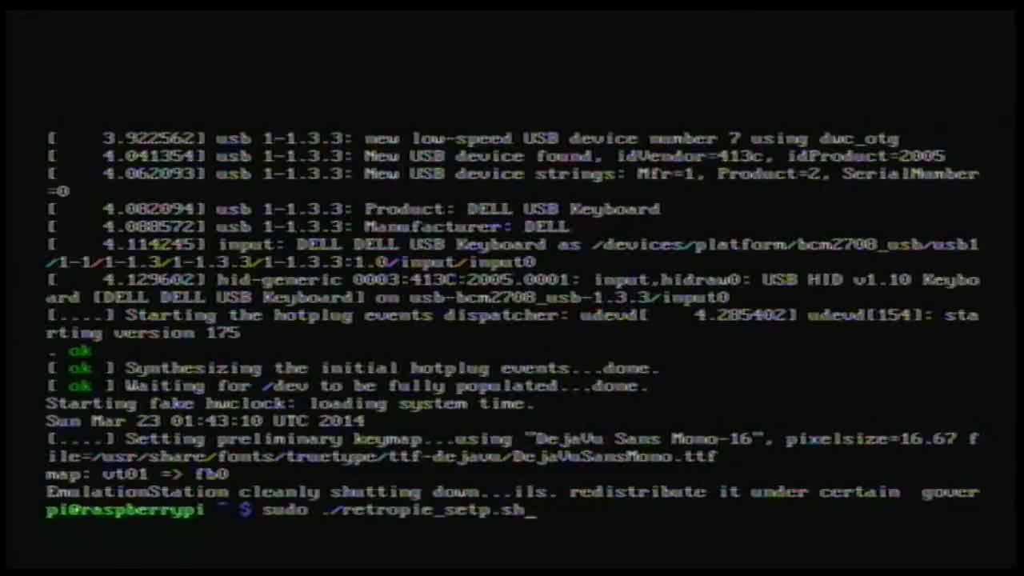
key(Up)
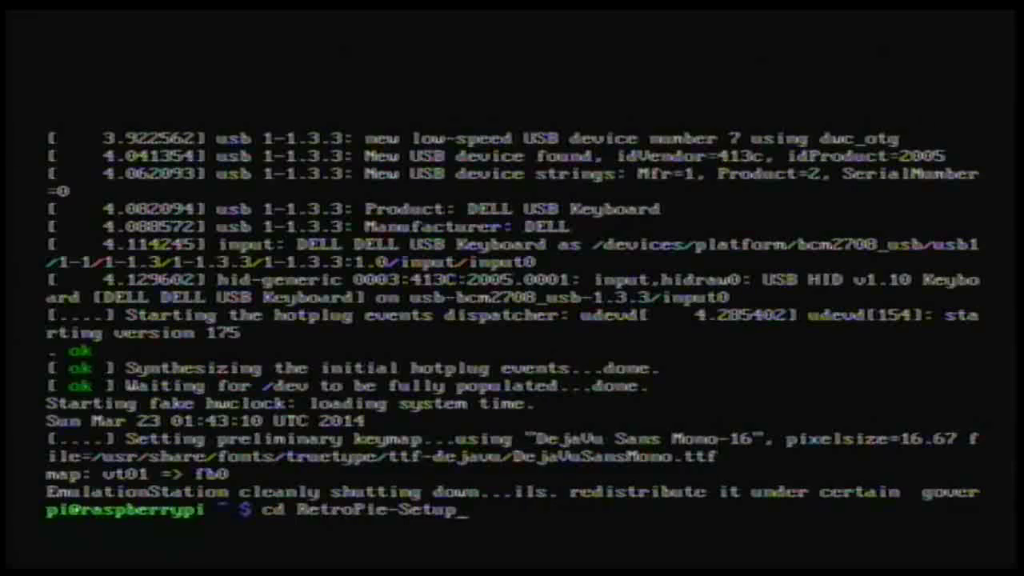
key(Return)
- Run the earlier sudo ./retropie_setup.sh command again and continue despite the disk space warning
key(Up)
key(Up)
key(Up)
key(Up)
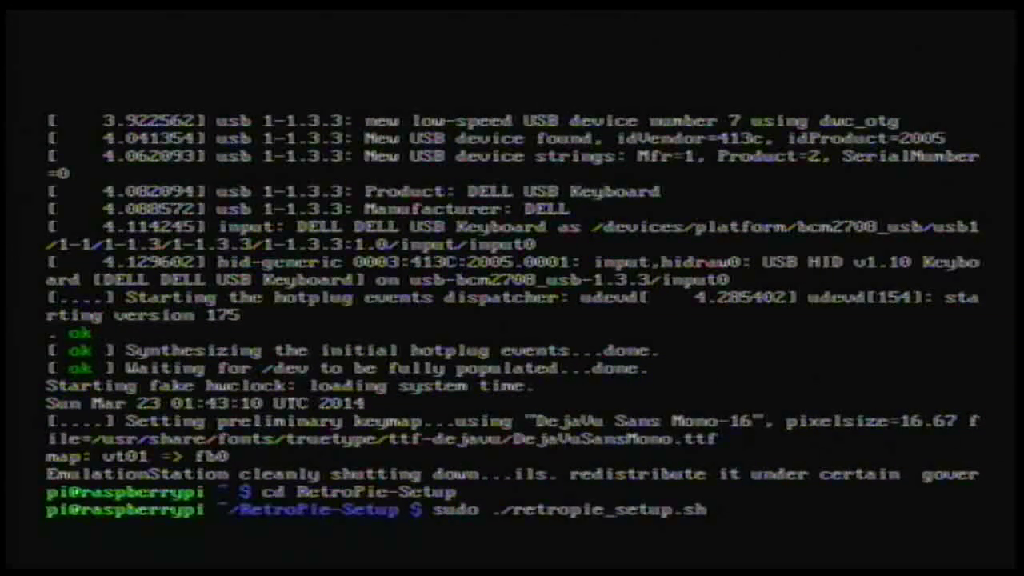
key(Return)
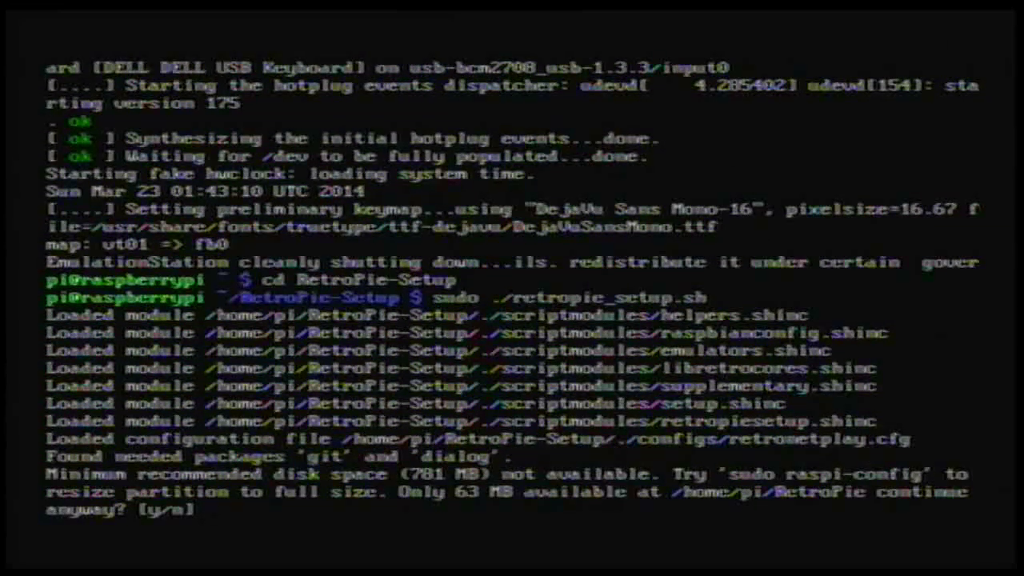
text(y)
key(Return)
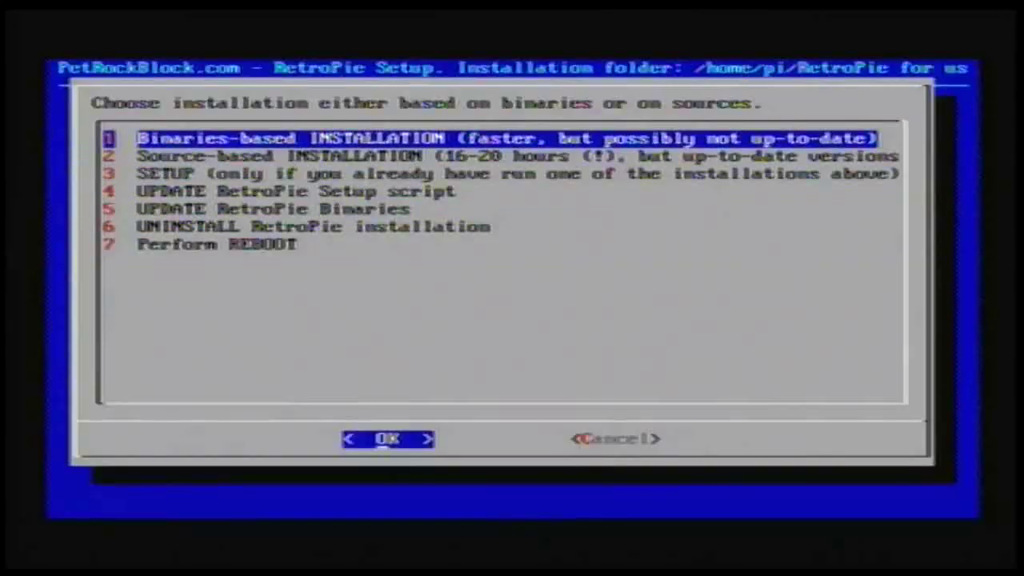
- Open the SETUP section of the RetroPie setup script, intended for systems with an existing installation
key(Down)
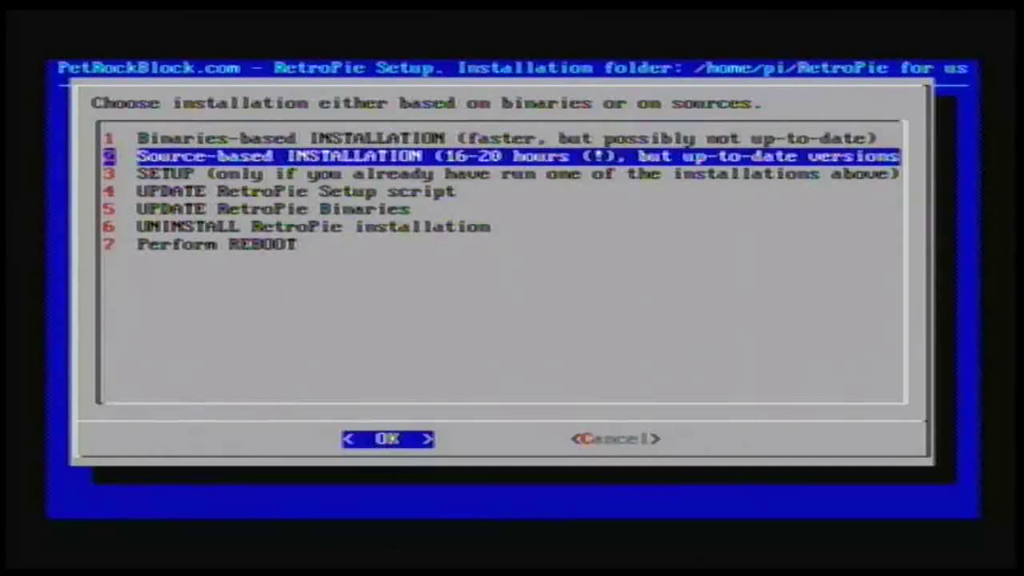
key(Down)
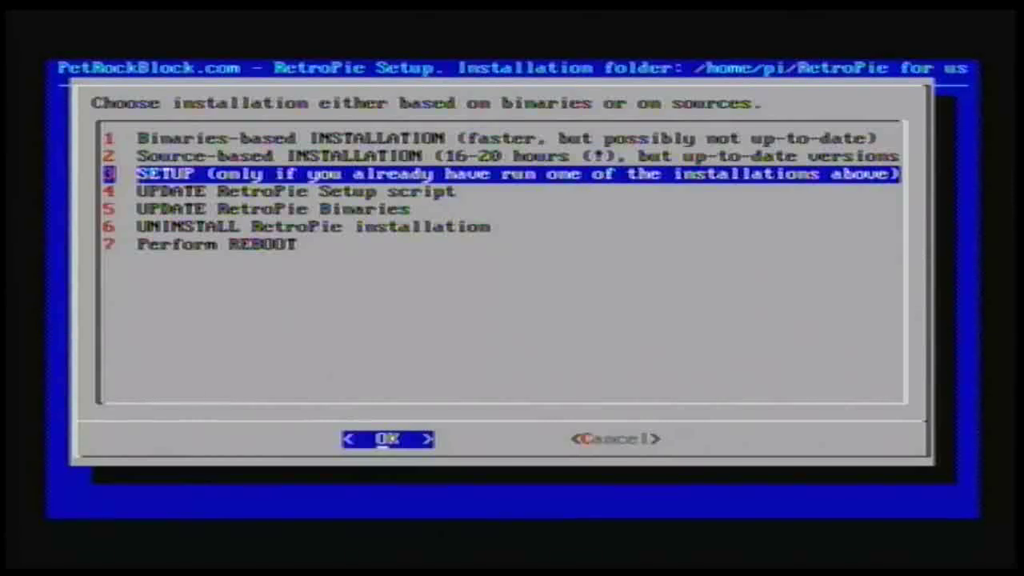
key(Return)
- Run task 19, Register controller for RetroArch emulator, and complete the registration of the connected Xbox gamepad
key(Down)
key(Down)
key(Down)
key(Down)
key(Down)
key(Down)
key(Down)
key(Down)
key(Down)
key(Down)
key(Down)
key(Down)
key(Down)
key(Down)
key(Down)
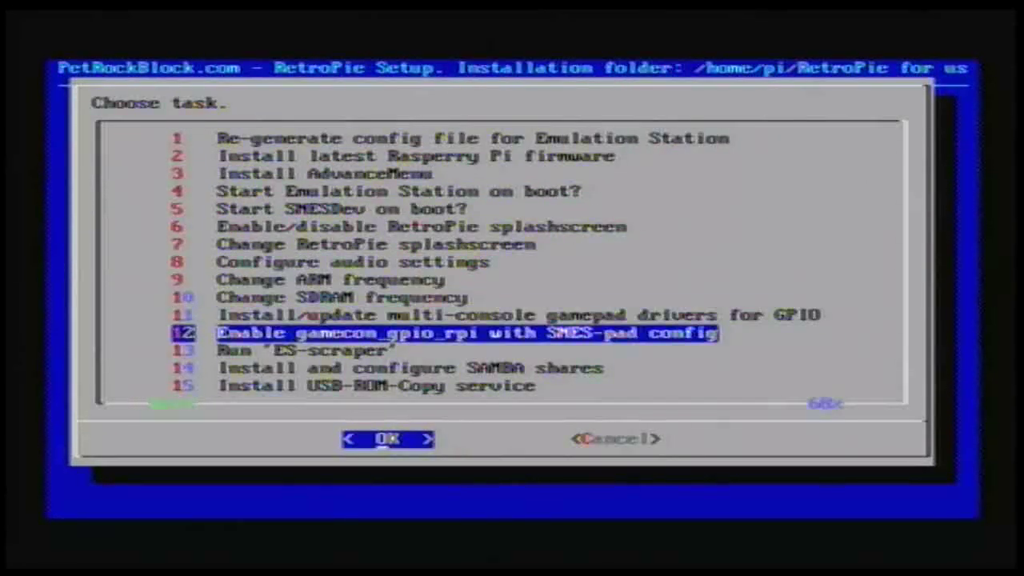
key(Down)
key(Down)
key(Down)
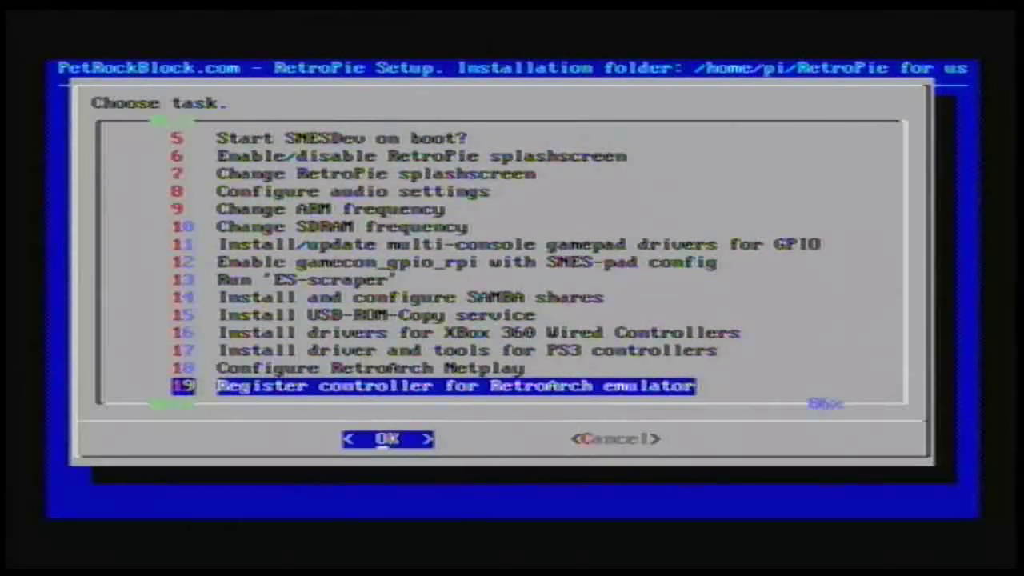
key(Return)
key(Return)
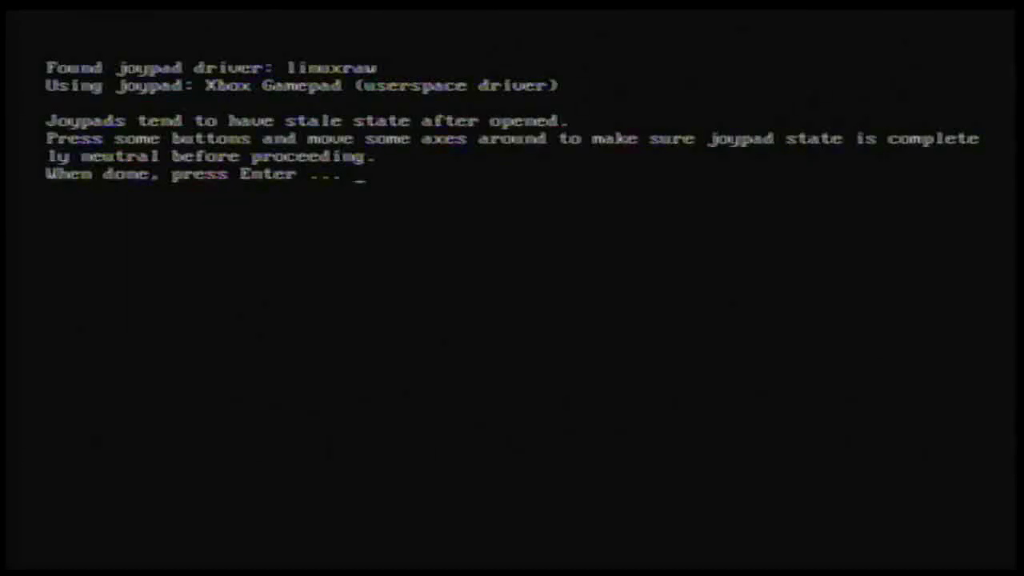
key(Return)
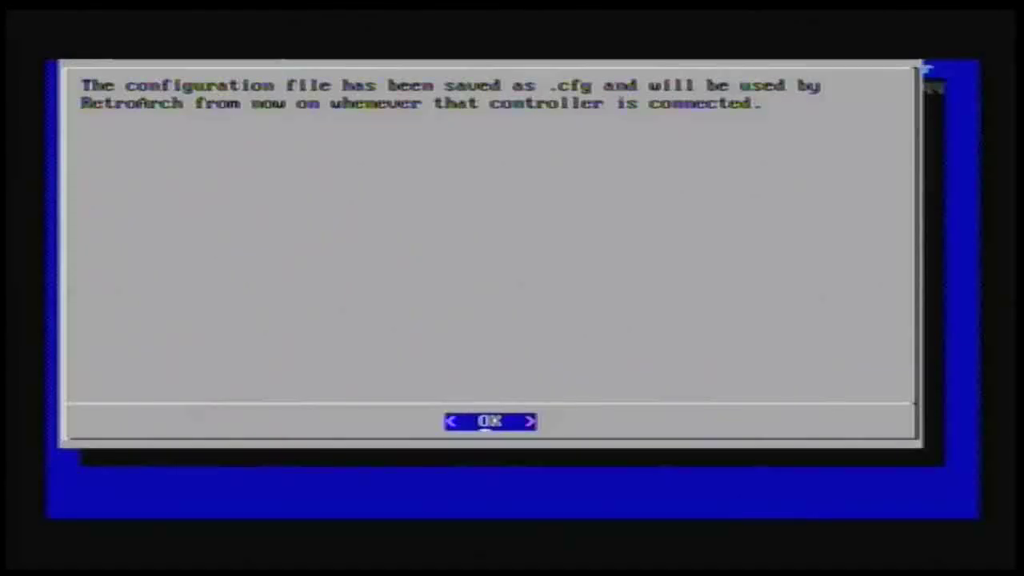
key(Return)
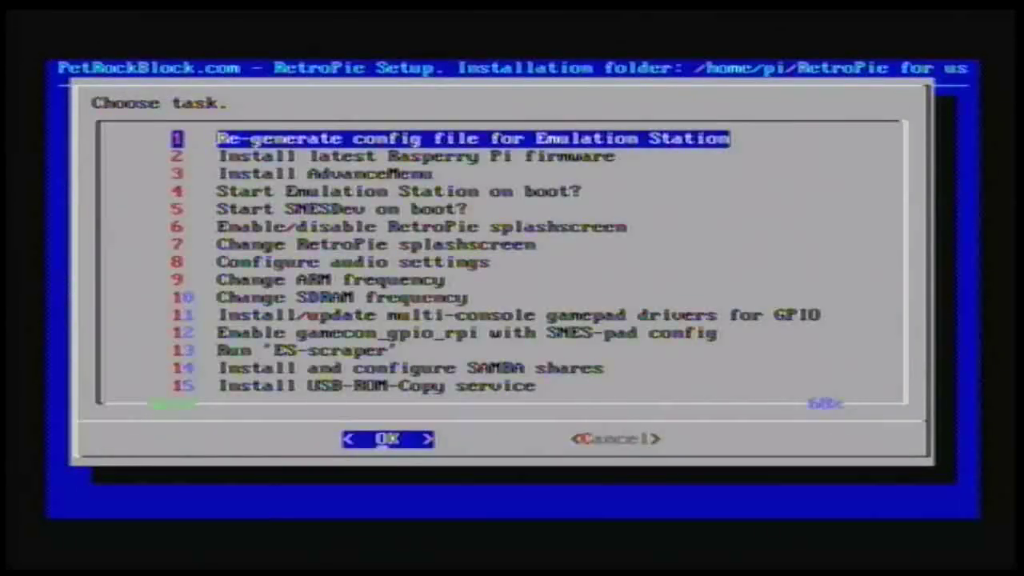
- Examine the remaining setup tasks through Generate debug log, including the controller and input configuration entries, and return to the main installation choices
key(Down)
key(Down)
key(Down)
key(Down)
key(Down)
key(Down)
key(Down)
key(Down)
key(Down)
key(Down)
key(Down)
key(Down)
key(Down)
key(Down)
key(Down)
key(Down)
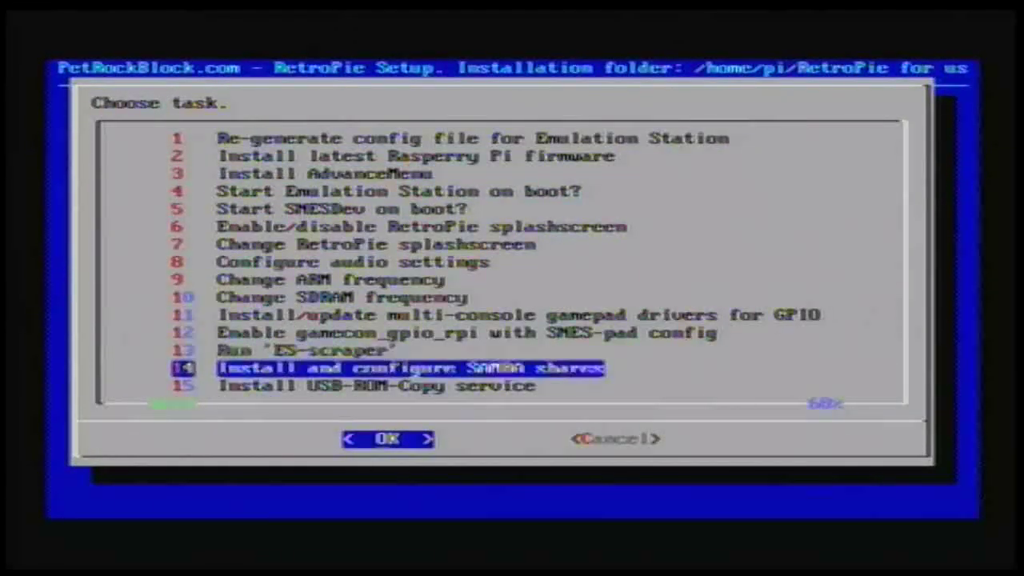
key(Down)
key(Down)
key(Down)
key(Up)
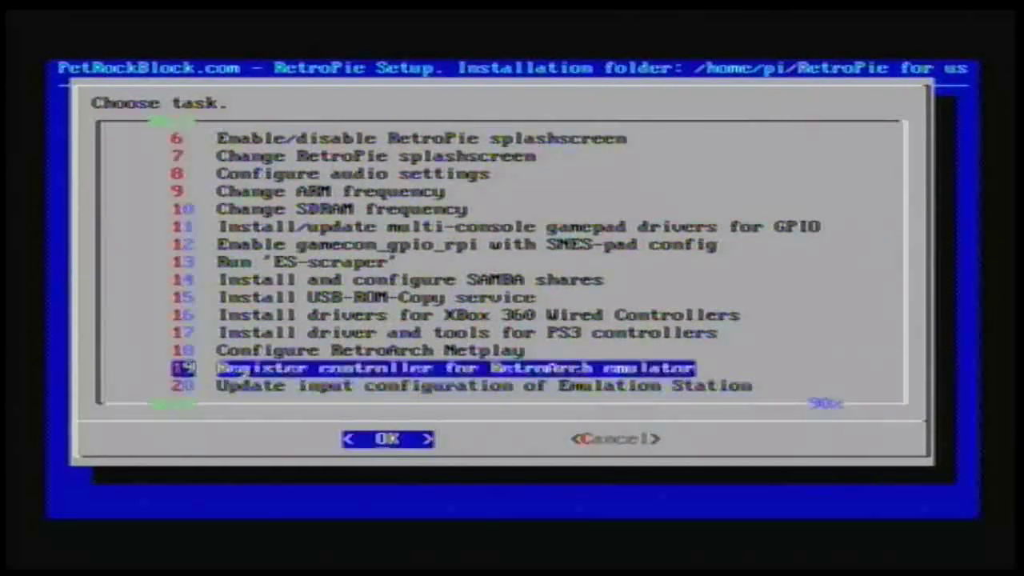
key(Down)
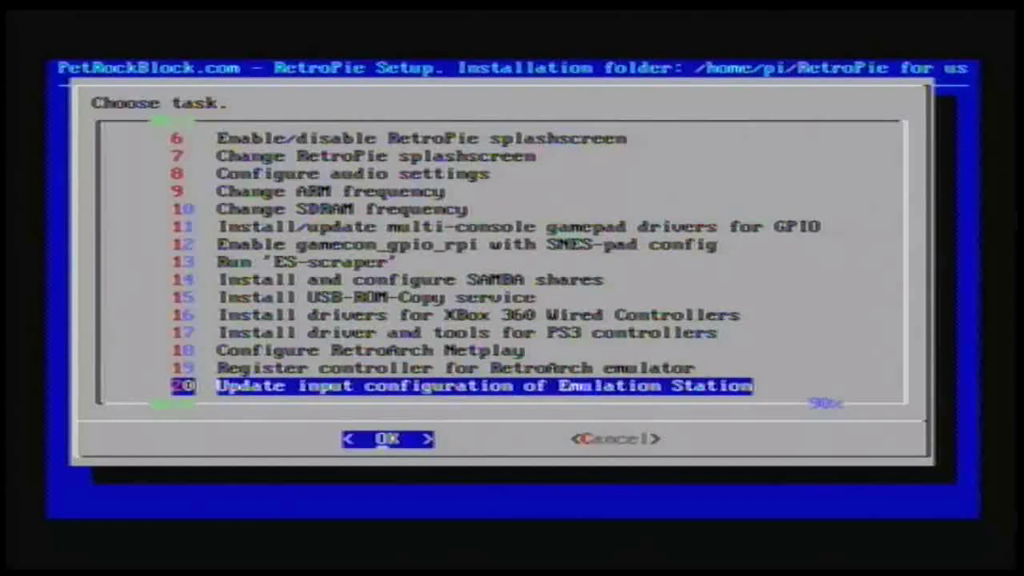
key(Down)
key(Down)
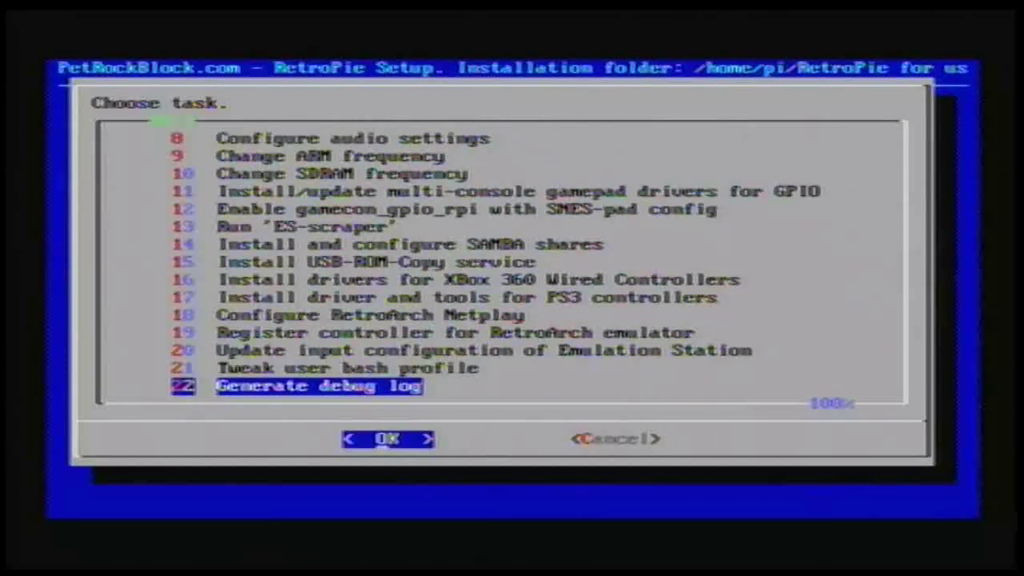
key(Up)
key(Up)
key(Up)
key(Right)
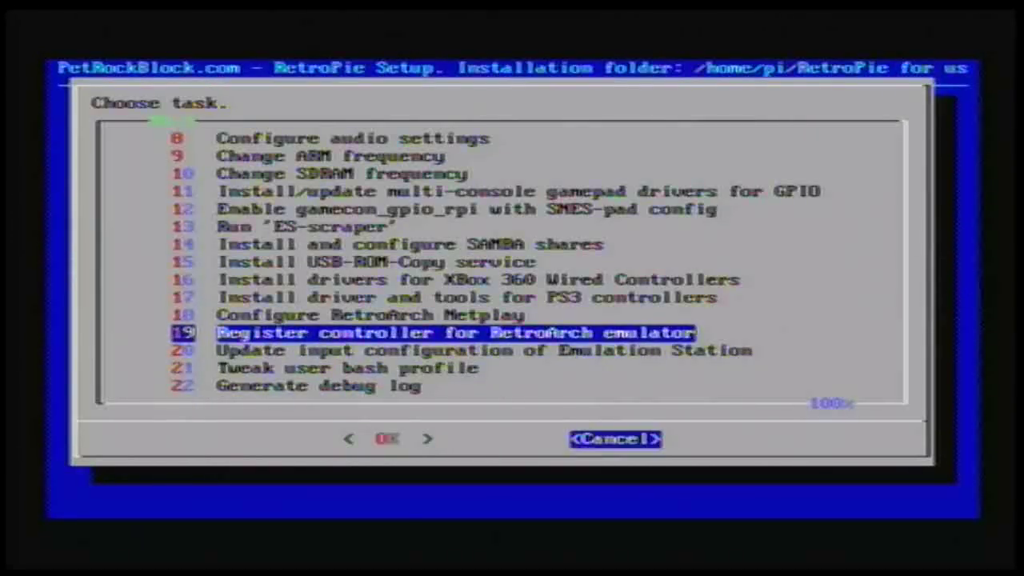
key(Return)
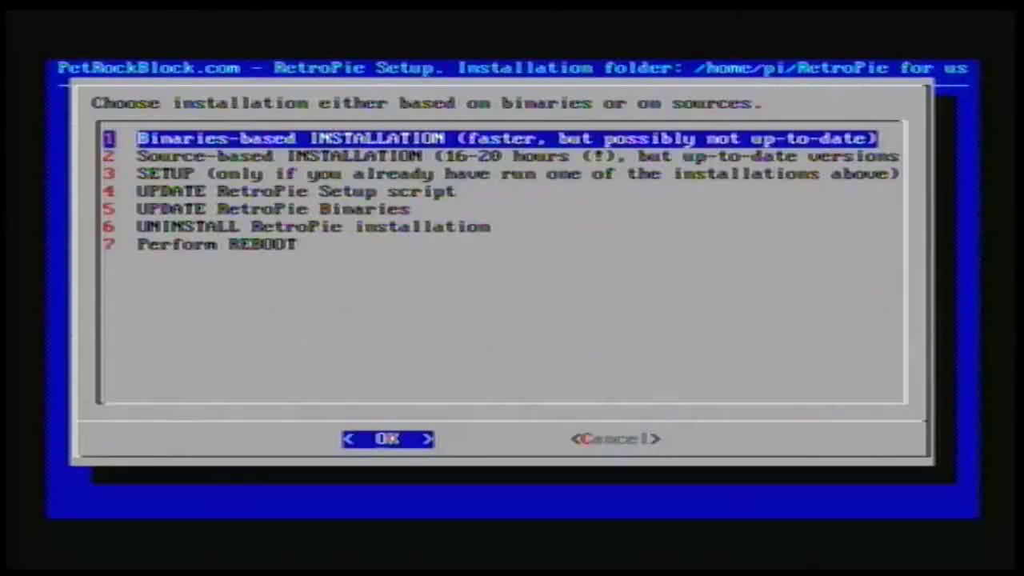
- Run the Source-based INSTALLATION with its default package selection and acknowledge the debug log and finished-tasks messages
key(Down)
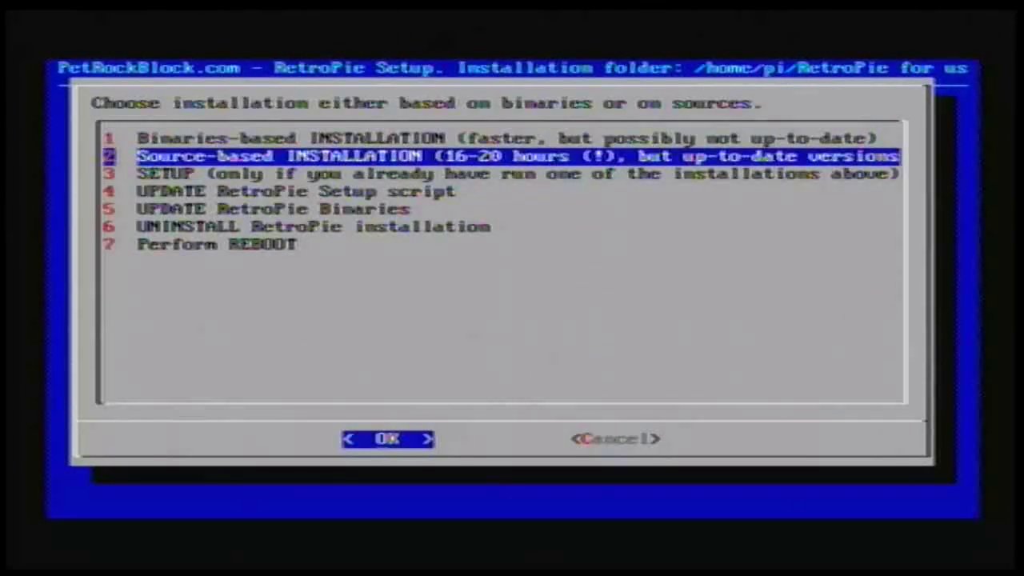
key(Return)
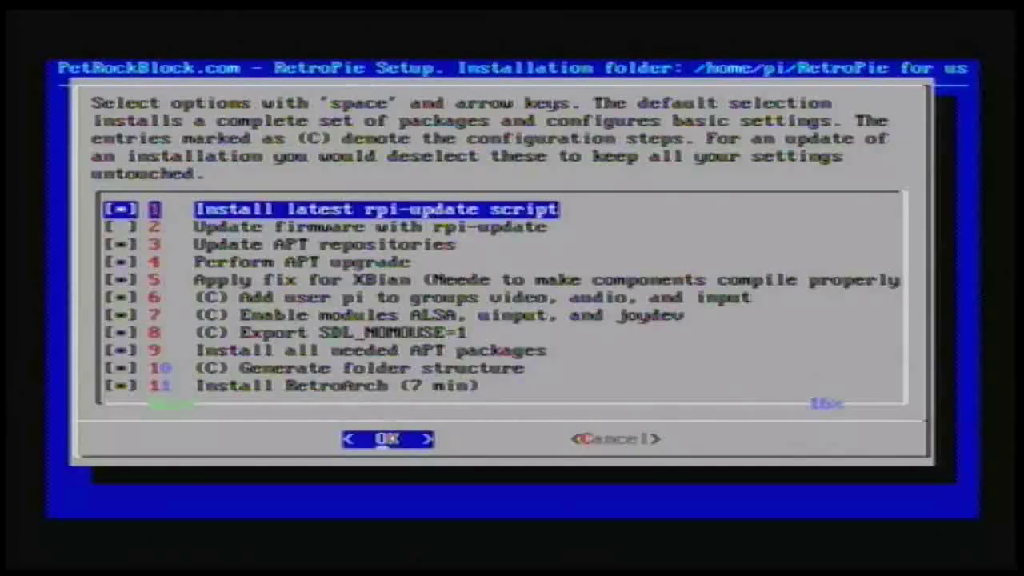
key(Return)
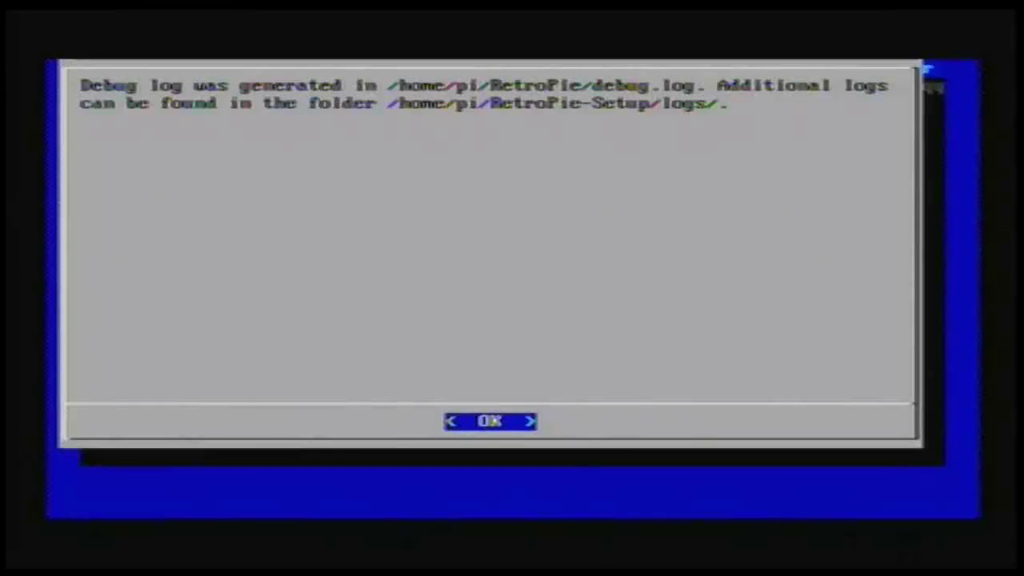
key(Return)
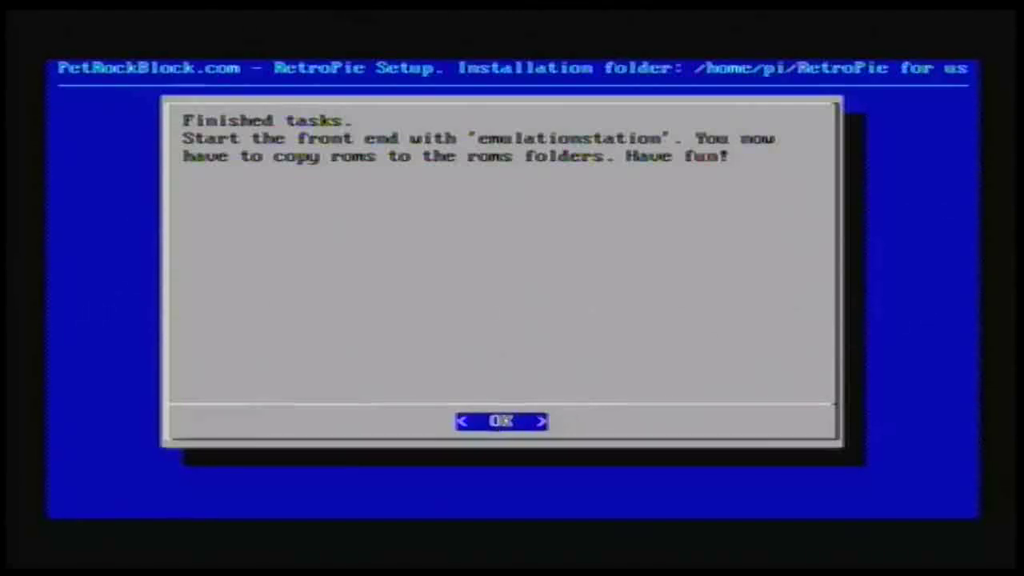
key(Return)
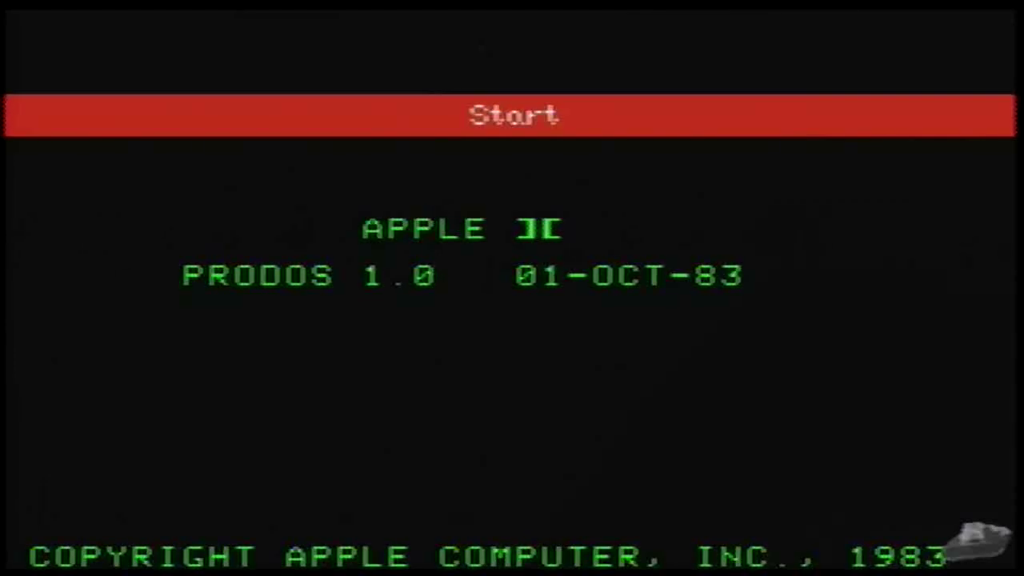
- Bring up the EmulationStation menu over the Apple II system screen and choose Reload
key(Escape)
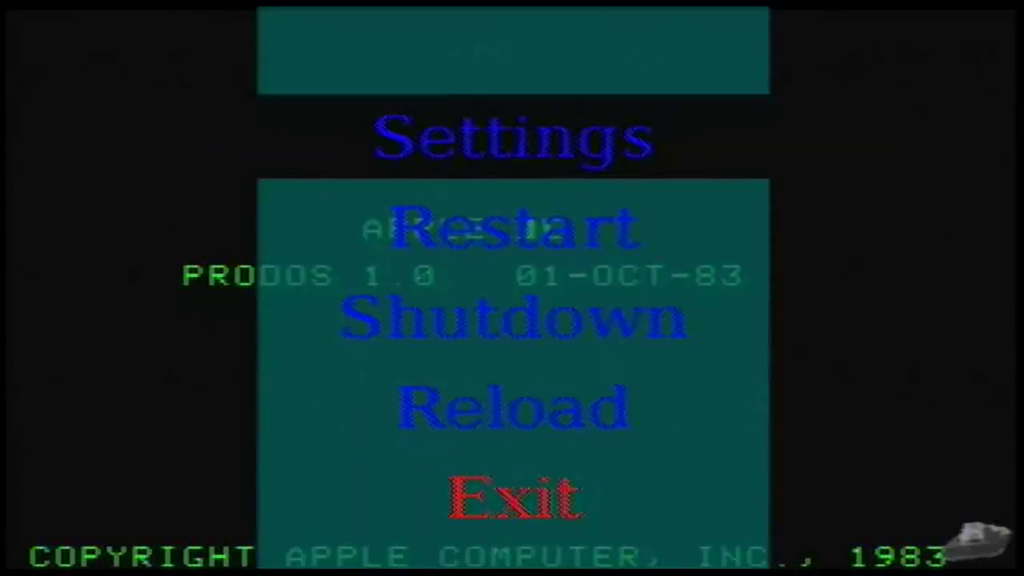
key(Down)
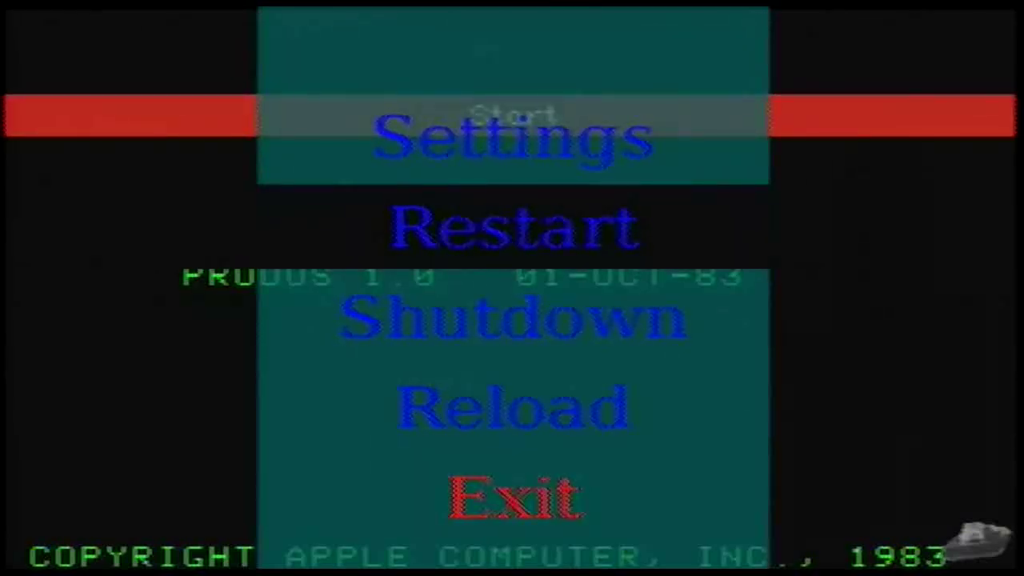
key(Down)
key(Down)
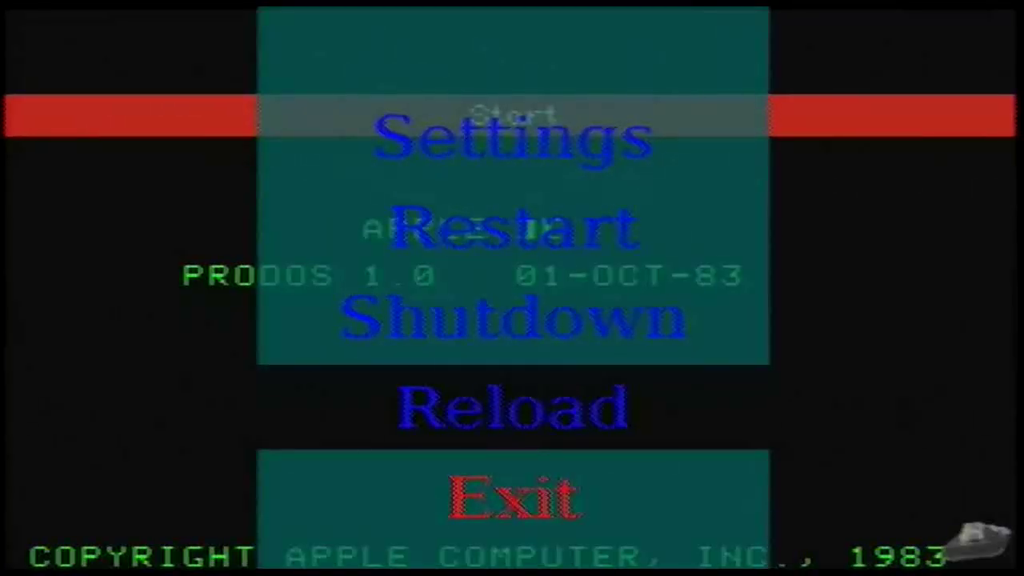
key(Return)
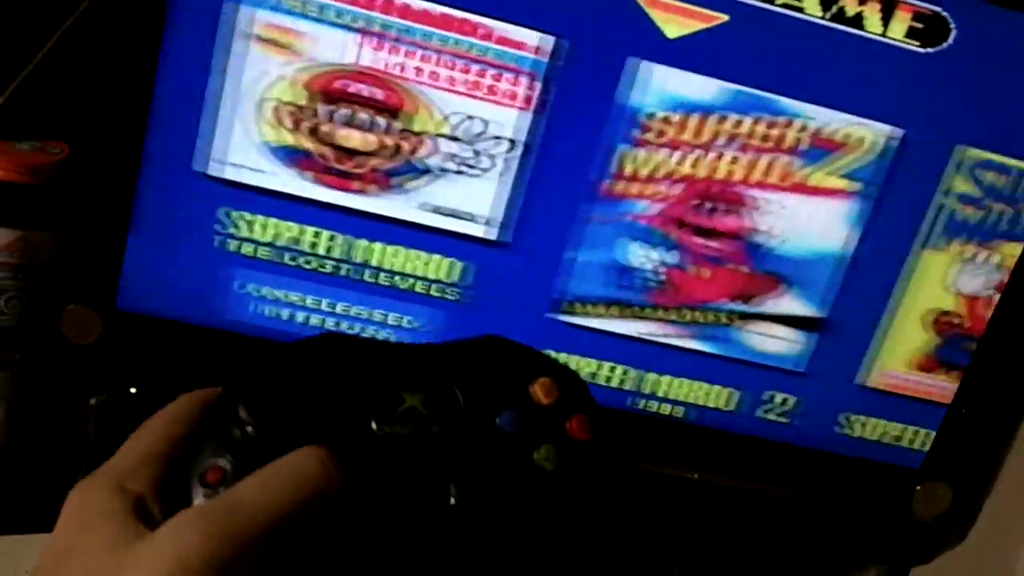
key(Right)
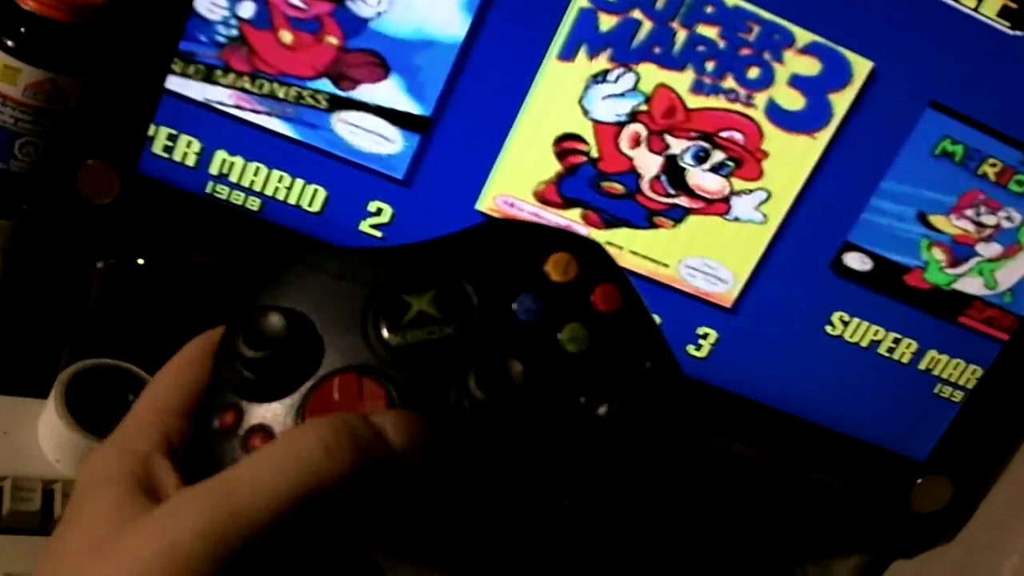
key(Right)
key(Right)
key(Right)
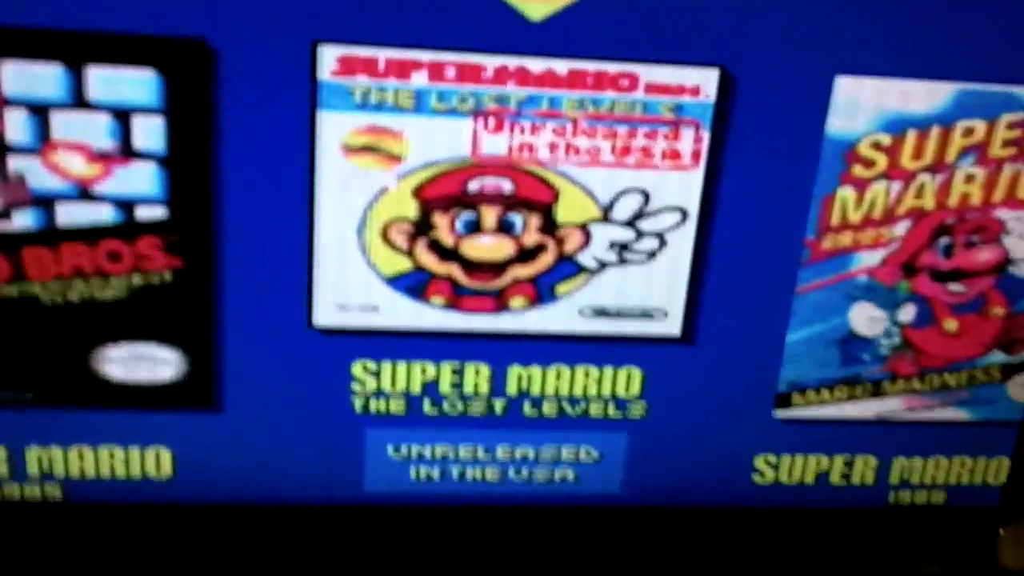
key(Return)
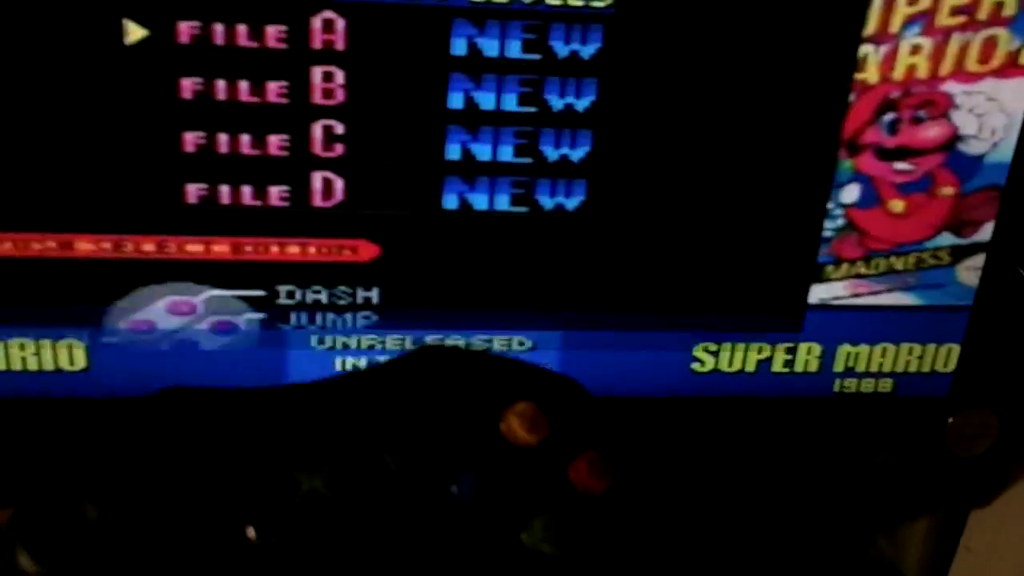